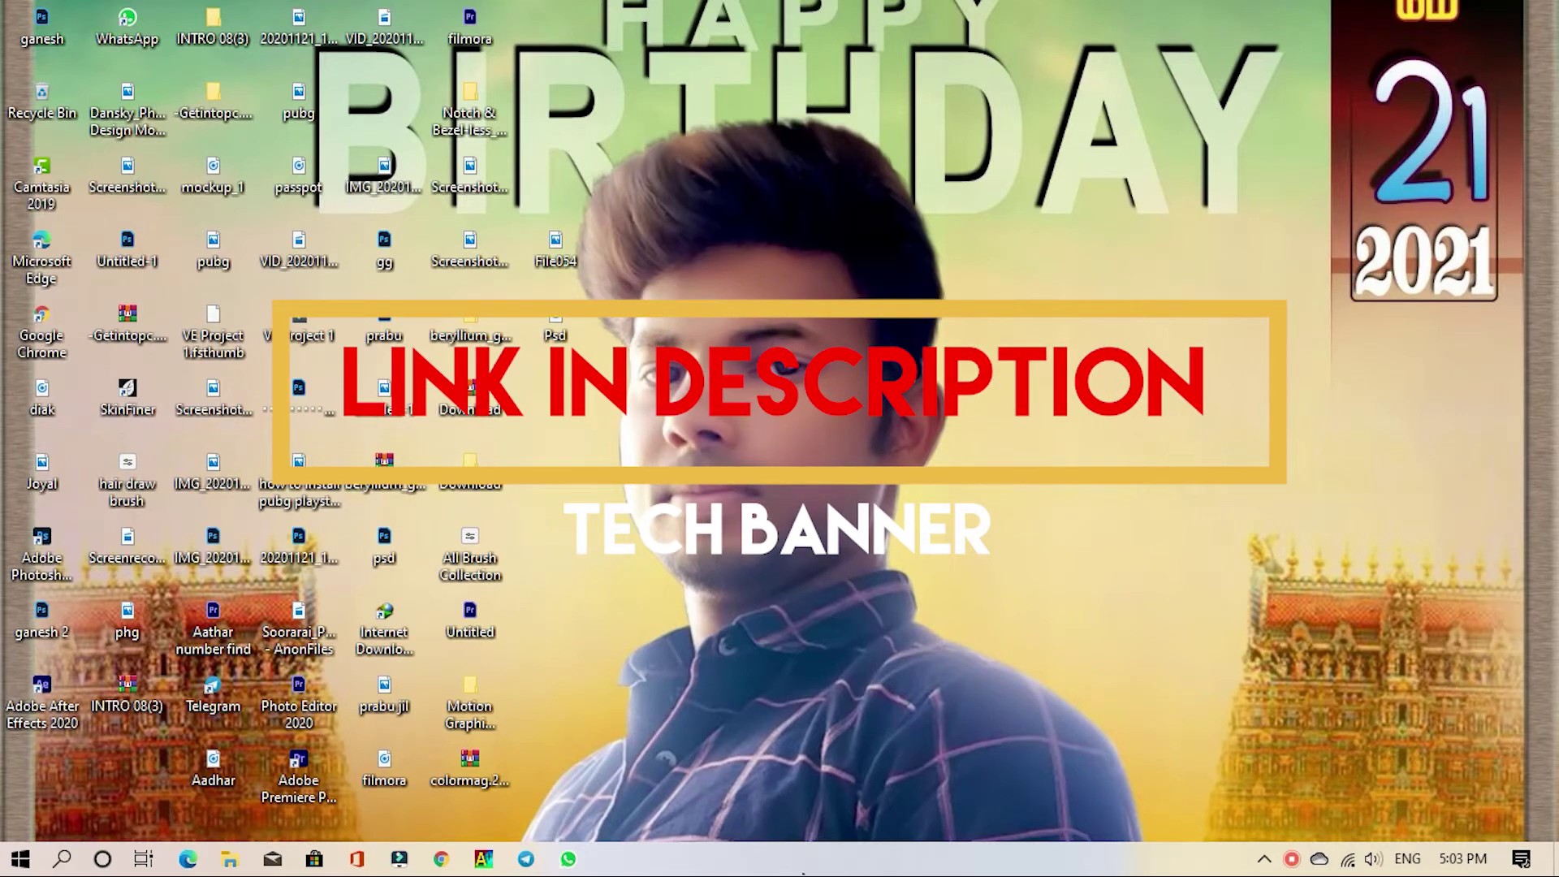
# Open the Downloads folder in File Explorer and select the netspeedmonitor_2_5_4_0_x64_setup file
pyautogui.click(231, 859)
pyautogui.click(81, 187)
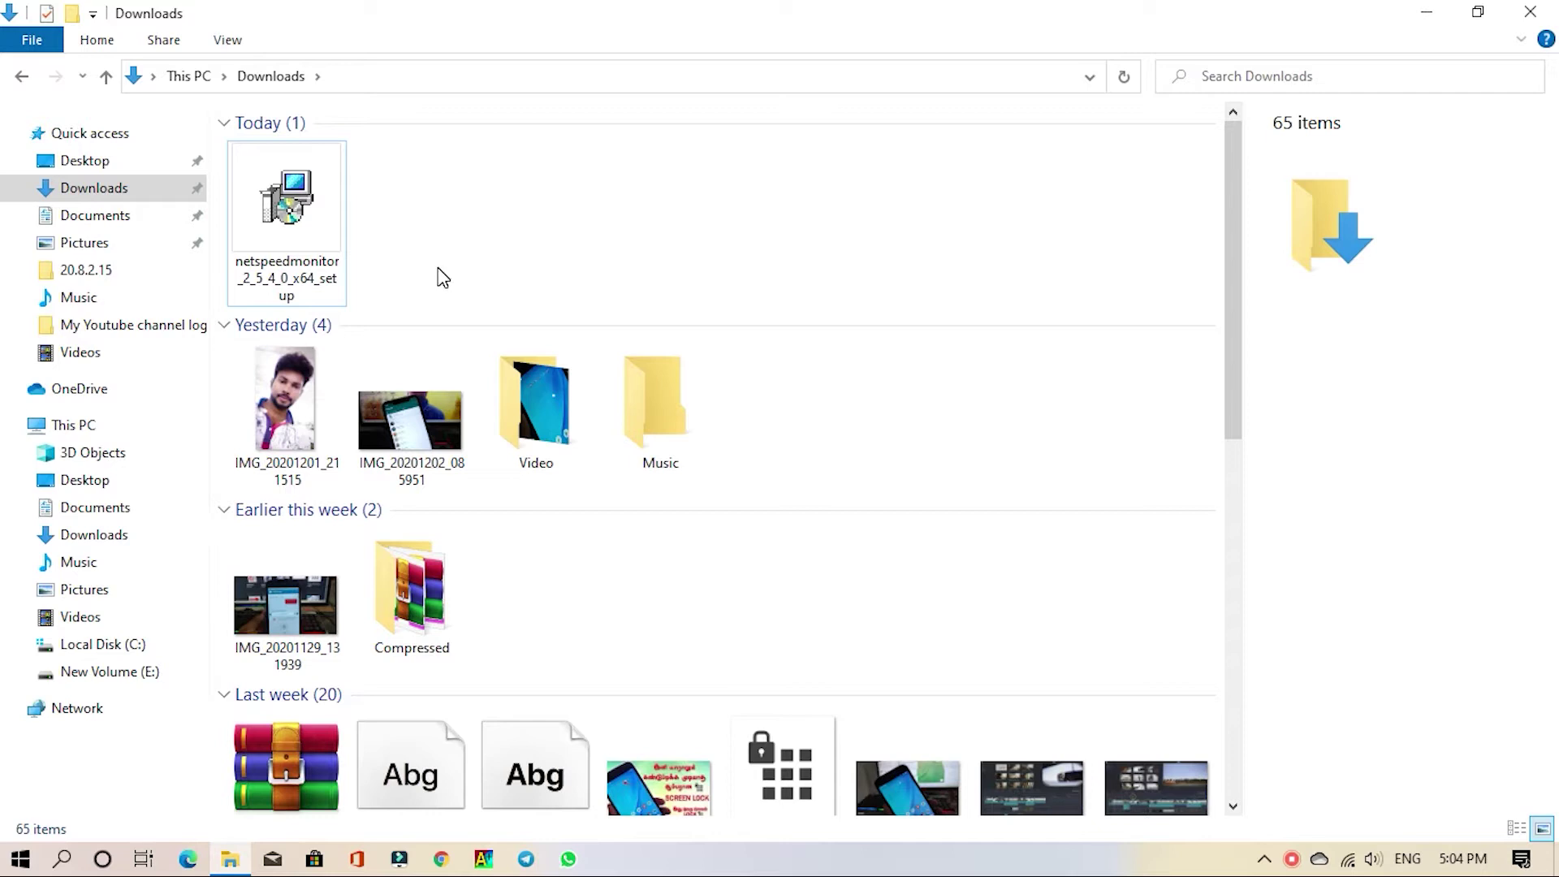
pyautogui.click(311, 227)
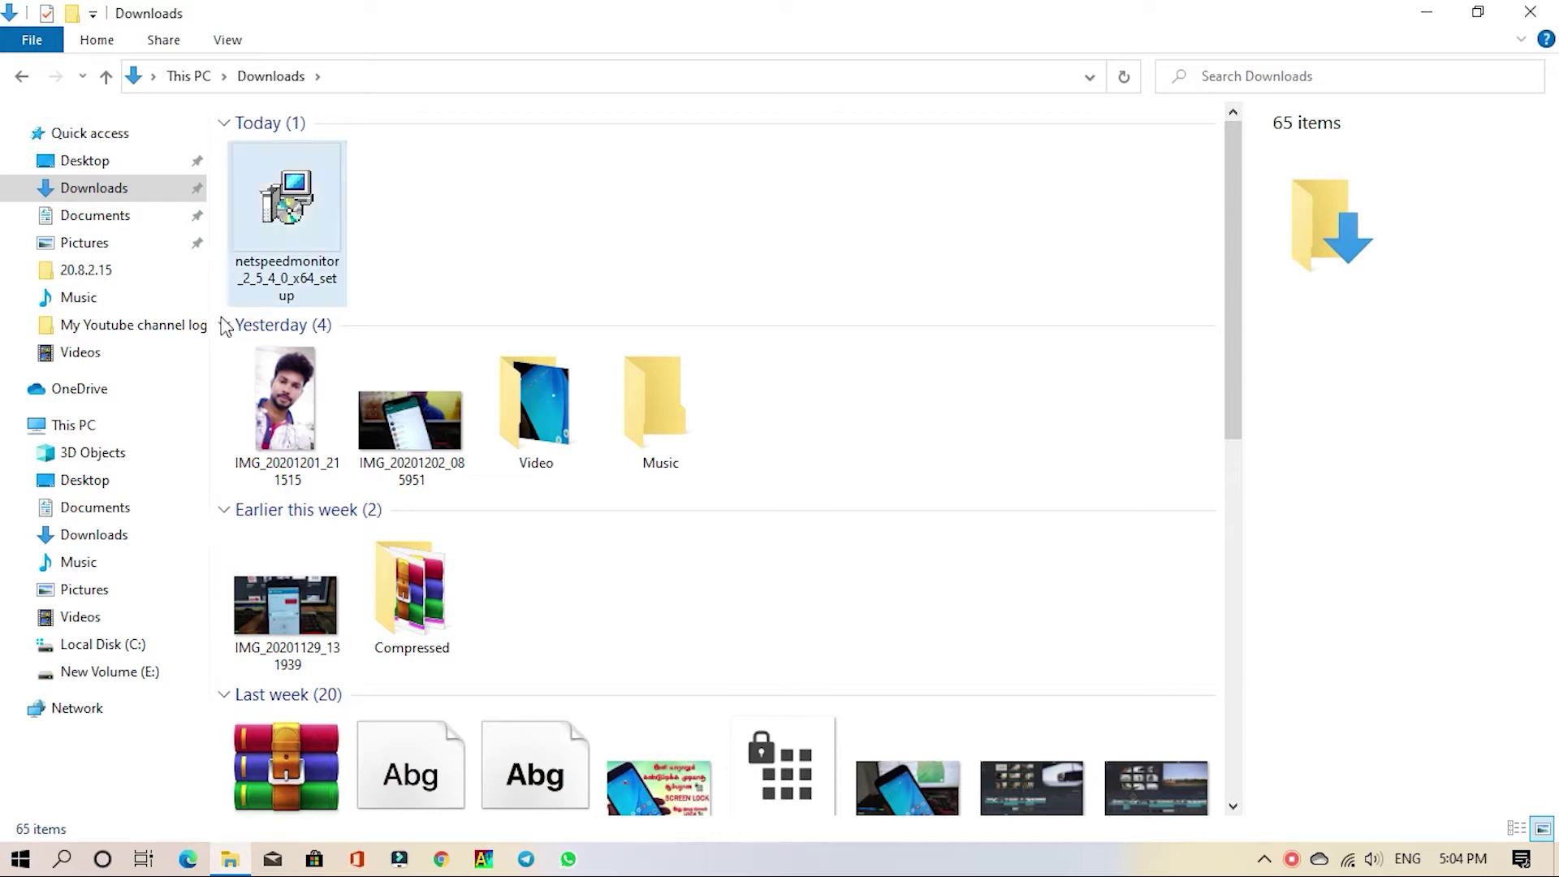
# Try to run the netspeedmonitor_2_5_4_0_x64_setup installer, then exit its setup wizard
pyautogui.doubleClick(311, 227)
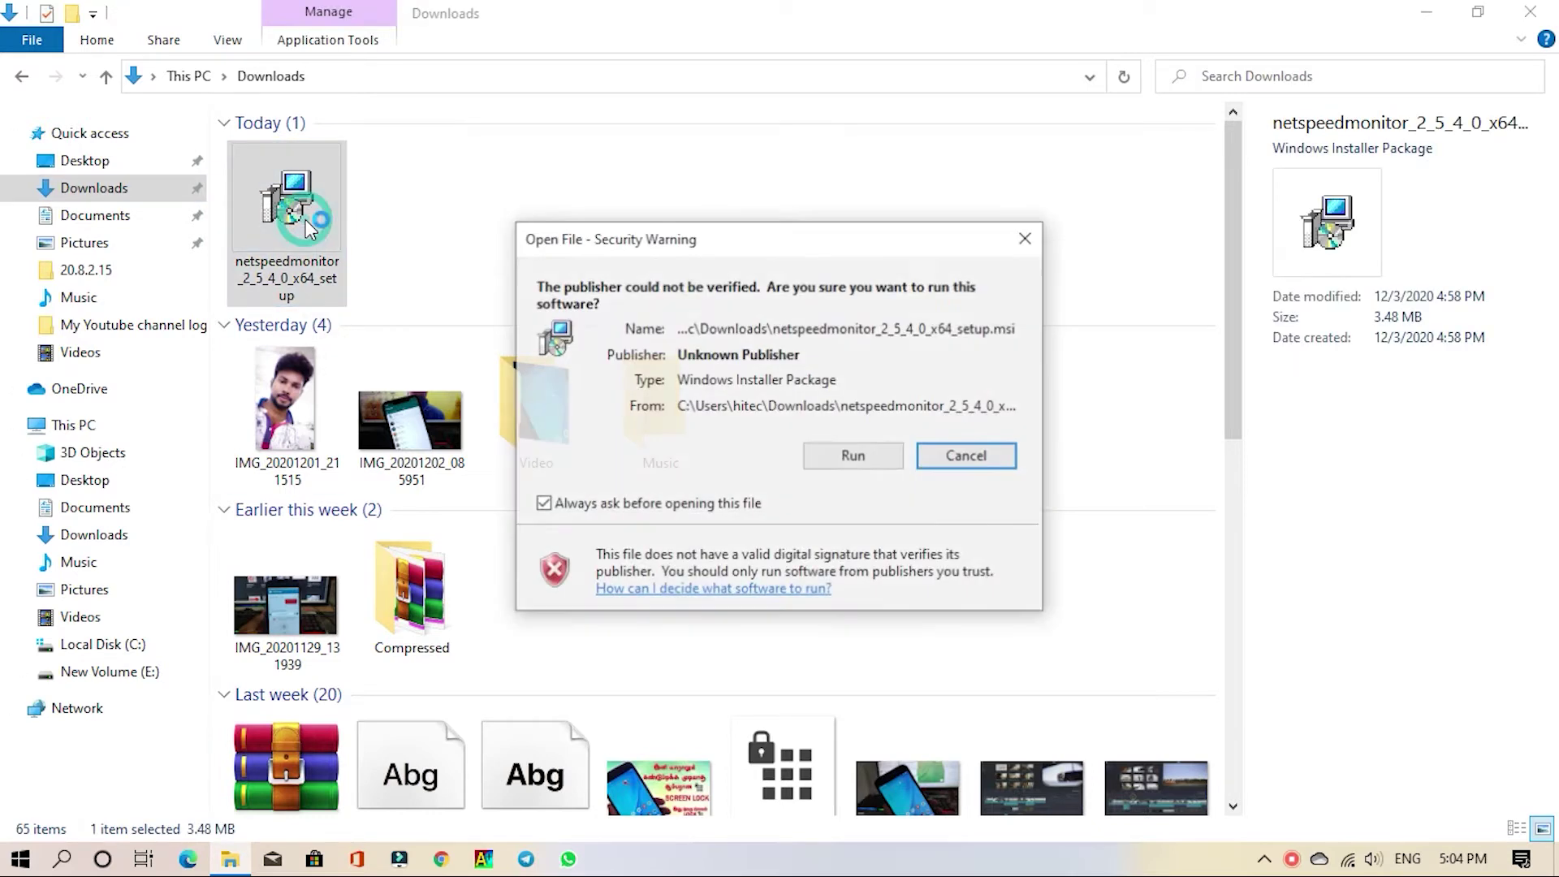
pyautogui.click(856, 454)
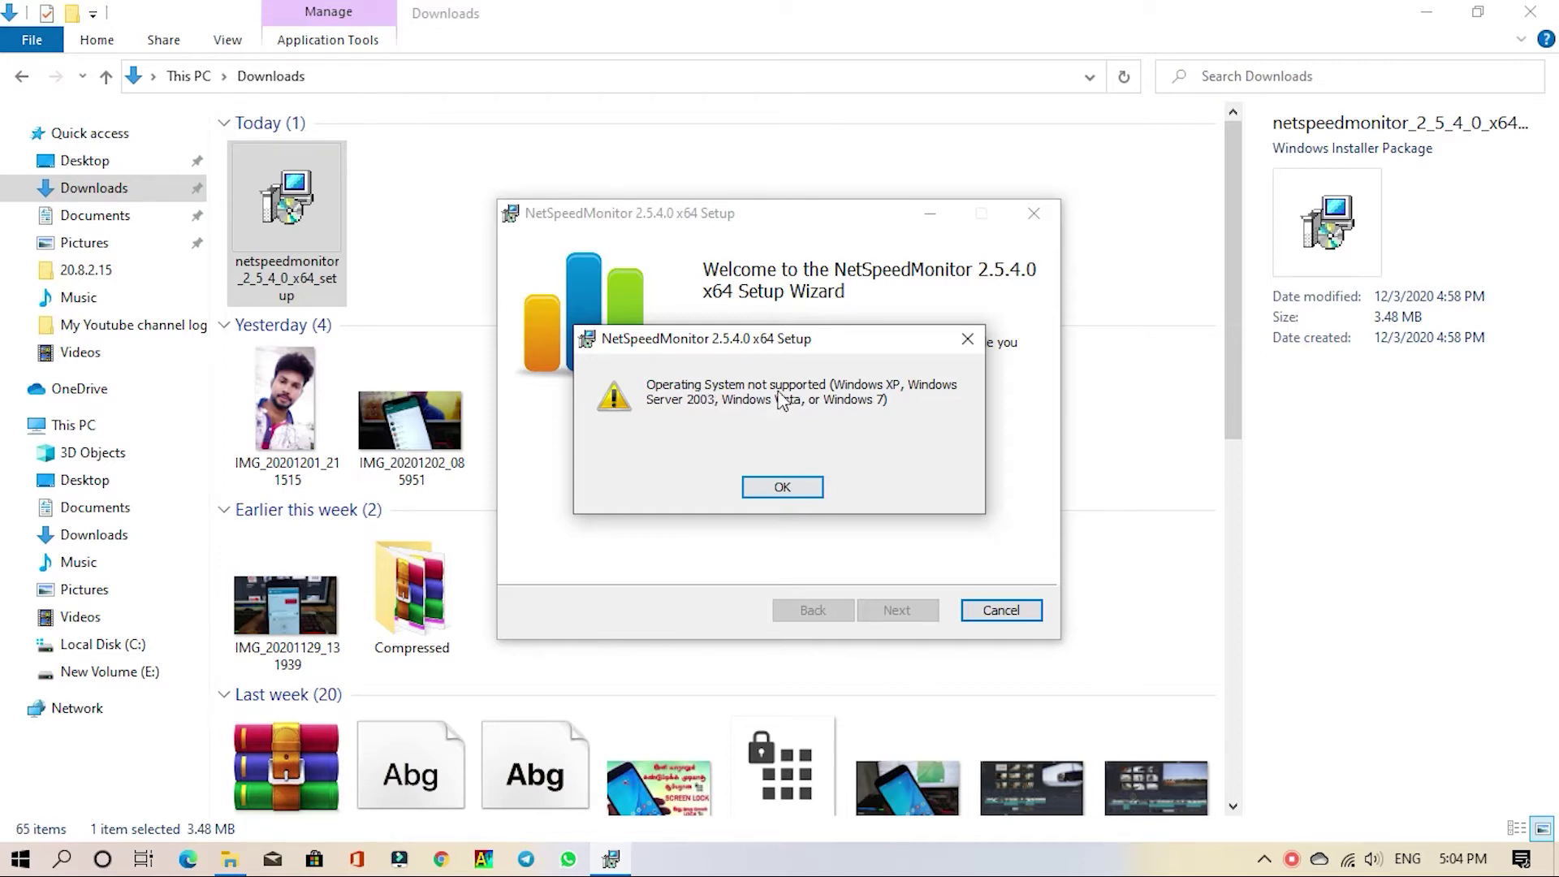
pyautogui.click(796, 488)
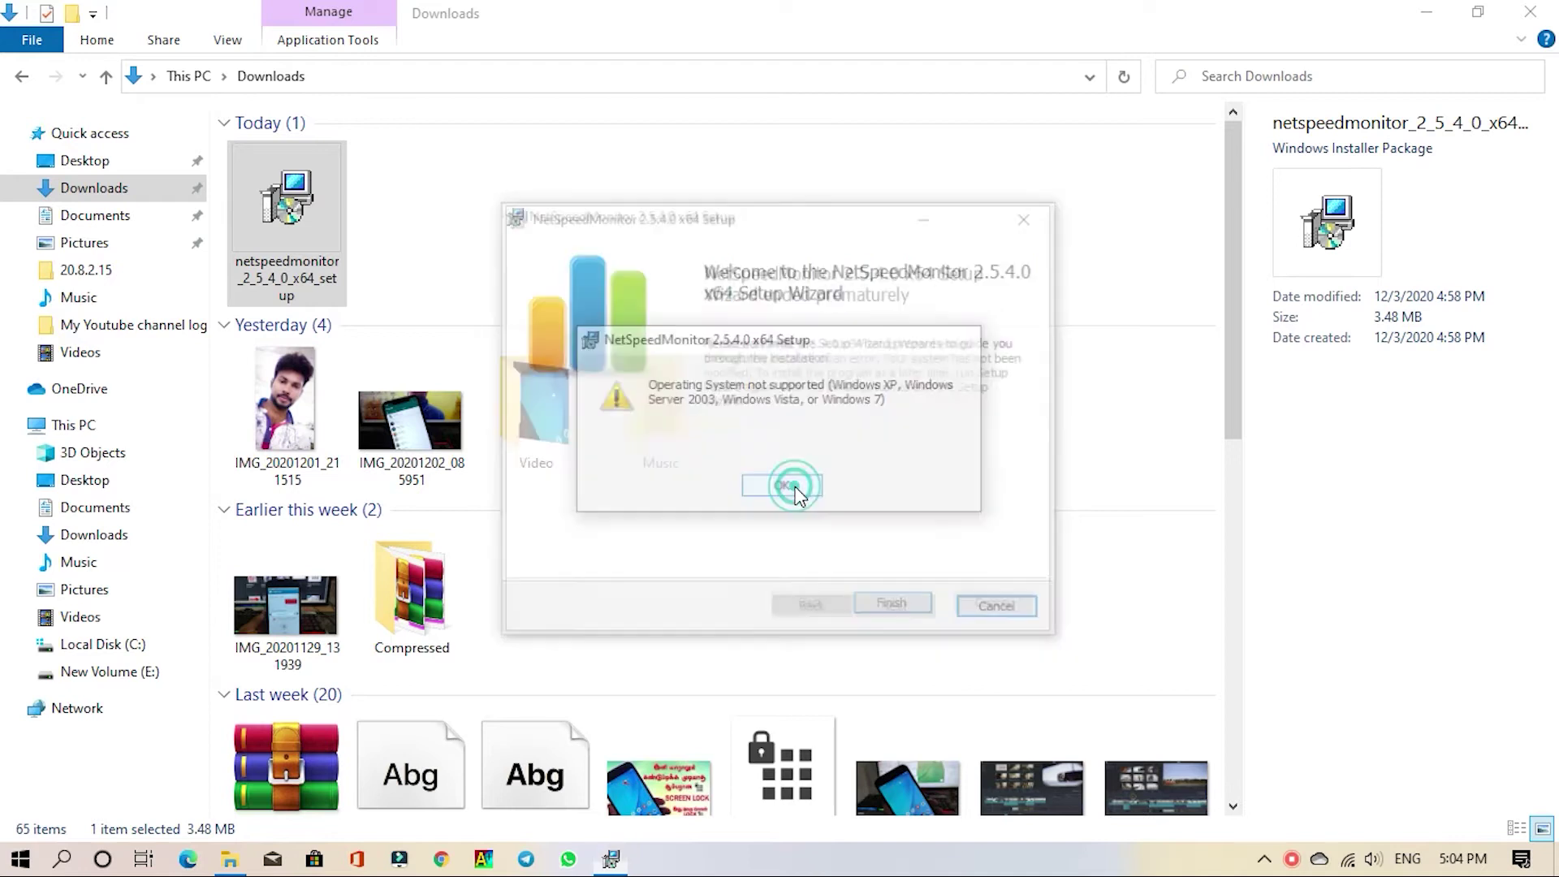
pyautogui.click(896, 610)
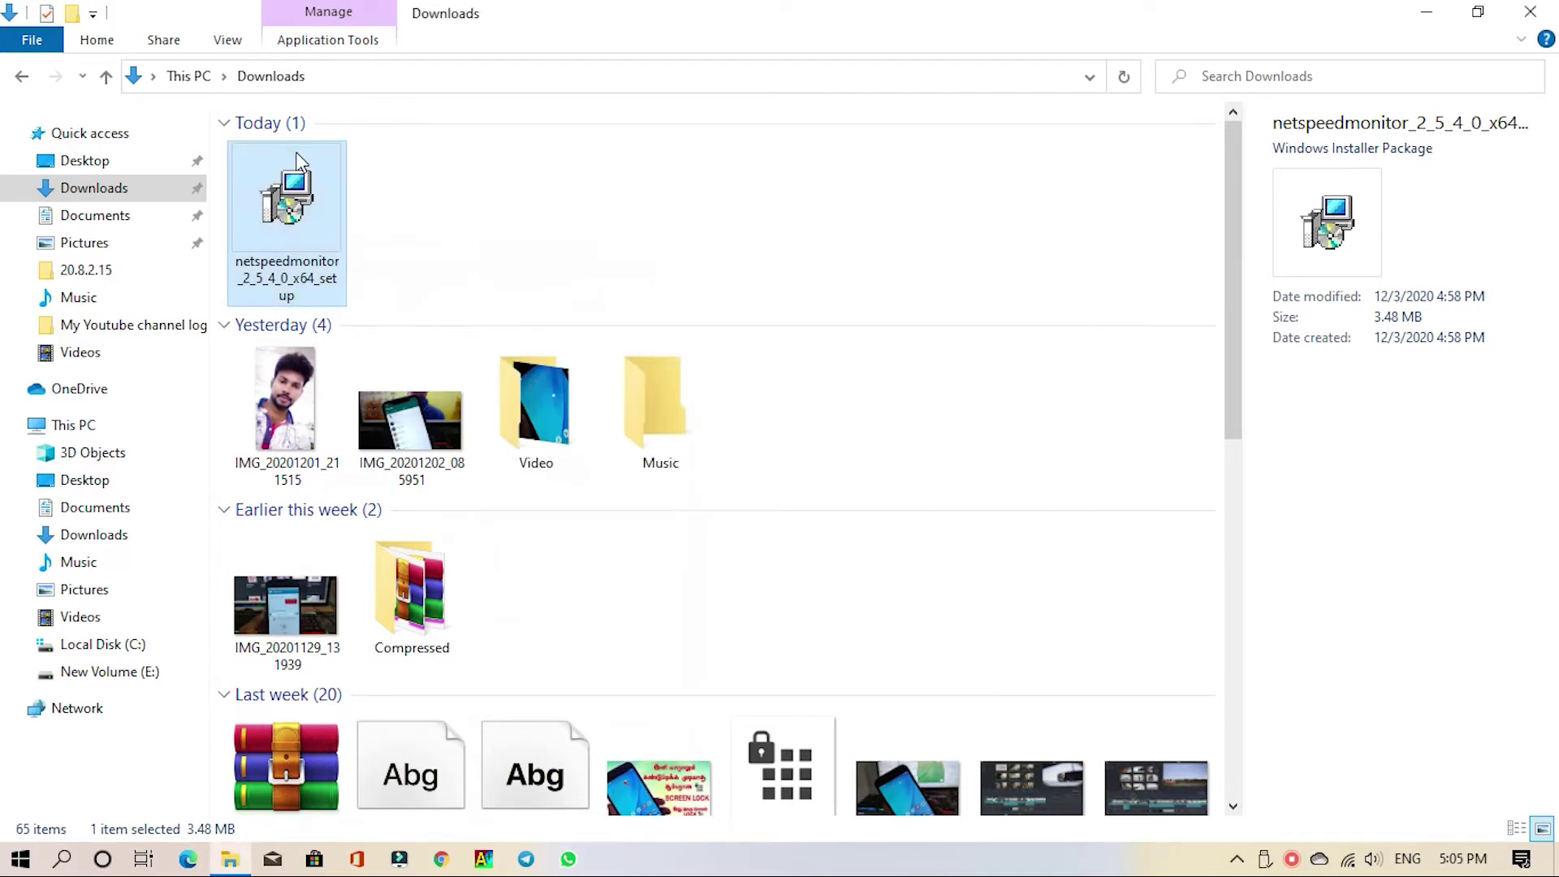
# Set the netspeedmonitor_2_5_4_0_x64_setup file to run in compatibility mode for Previous version of Windows and apply the change
pyautogui.rightClick(269, 225)
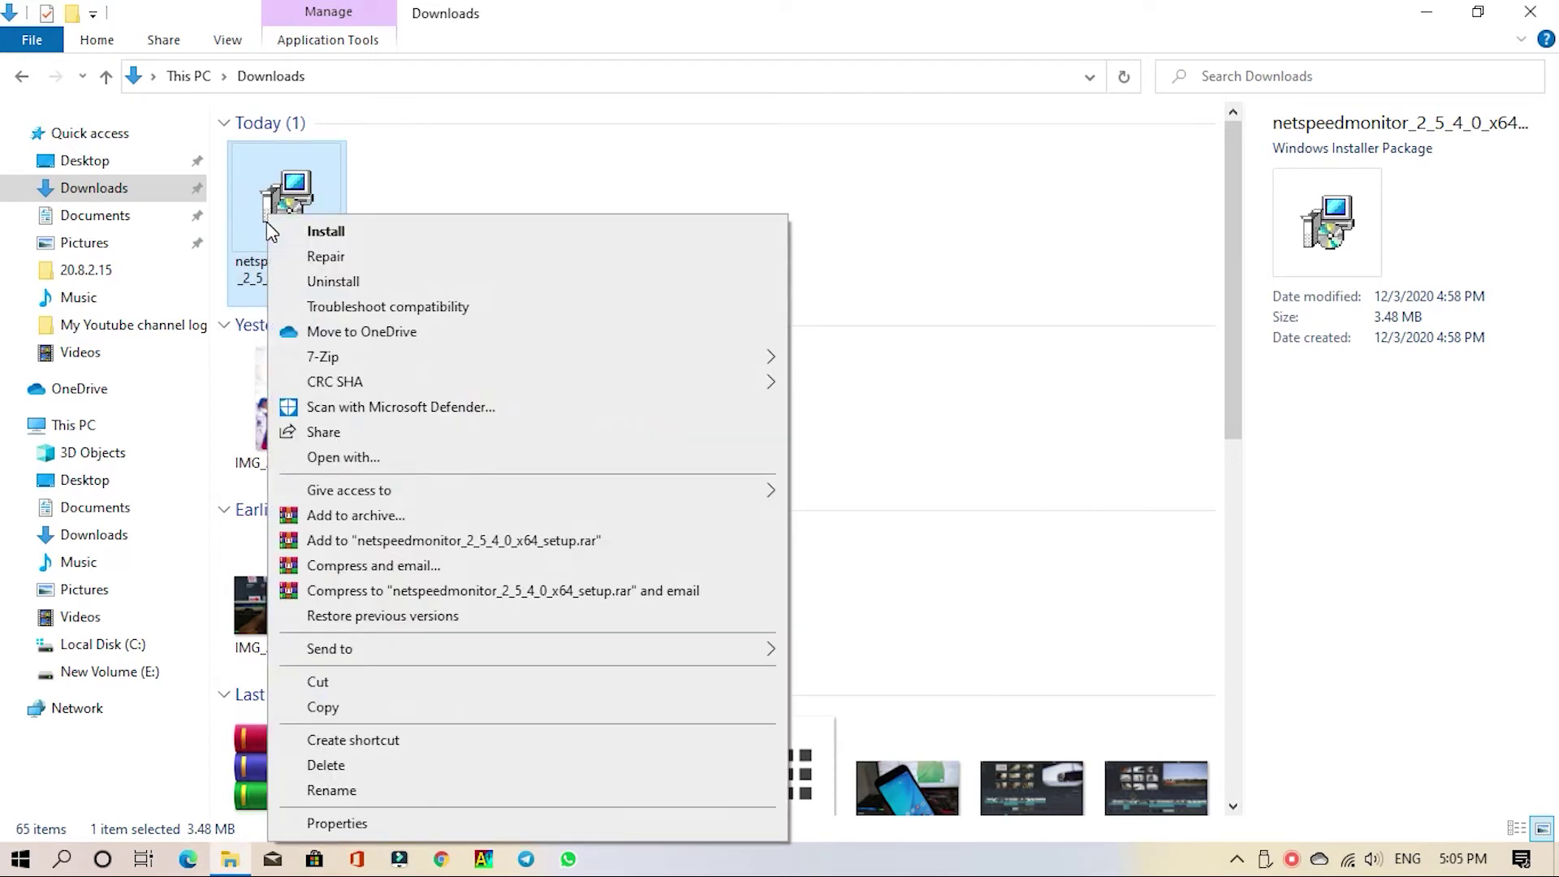
pyautogui.click(358, 824)
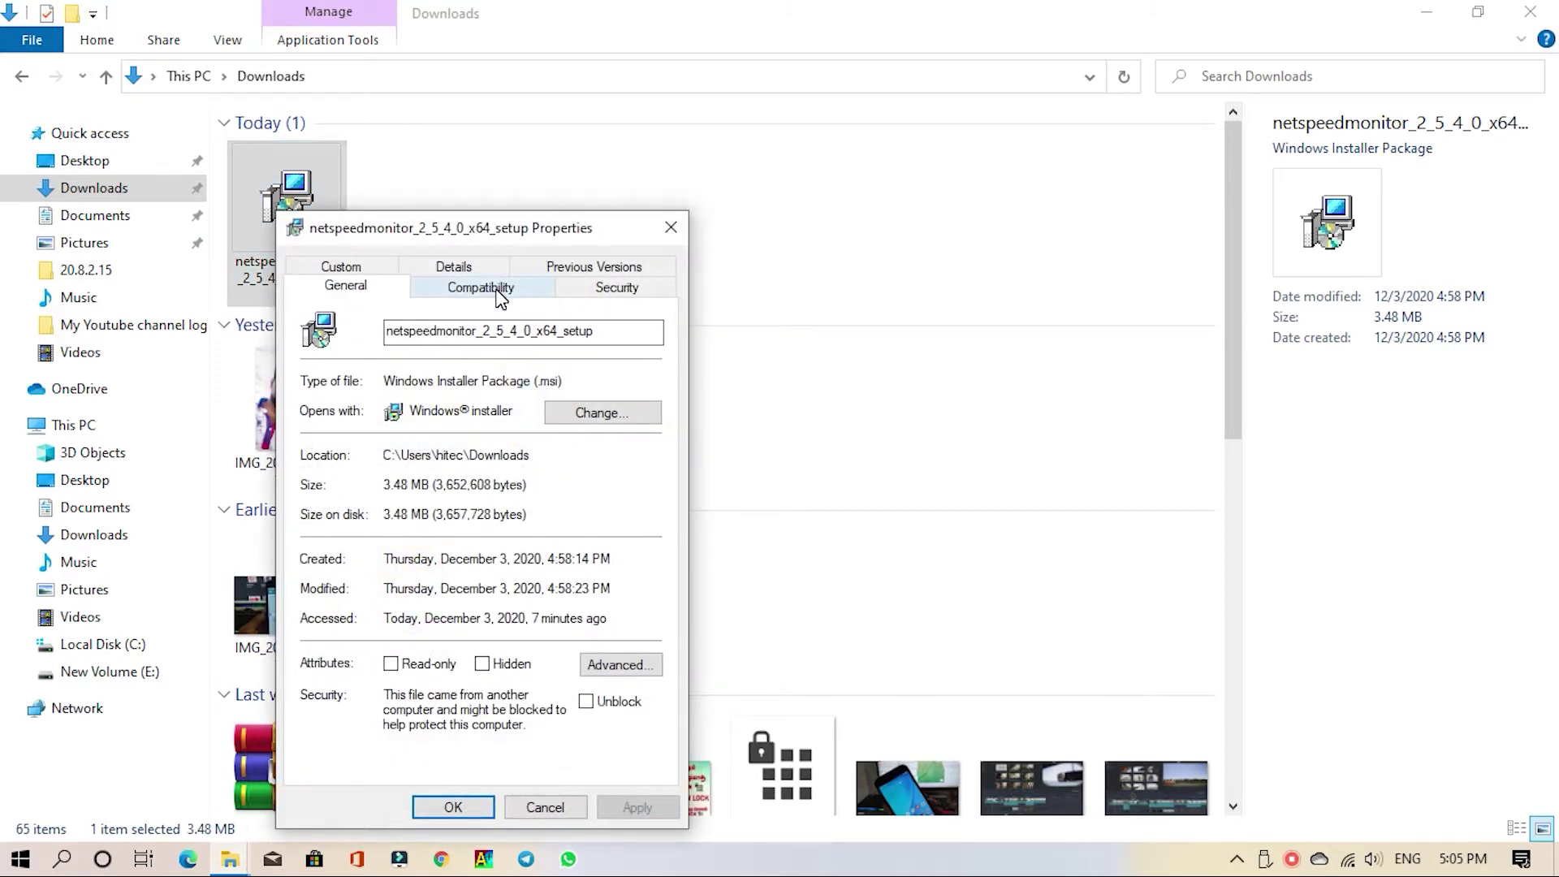
pyautogui.click(541, 281)
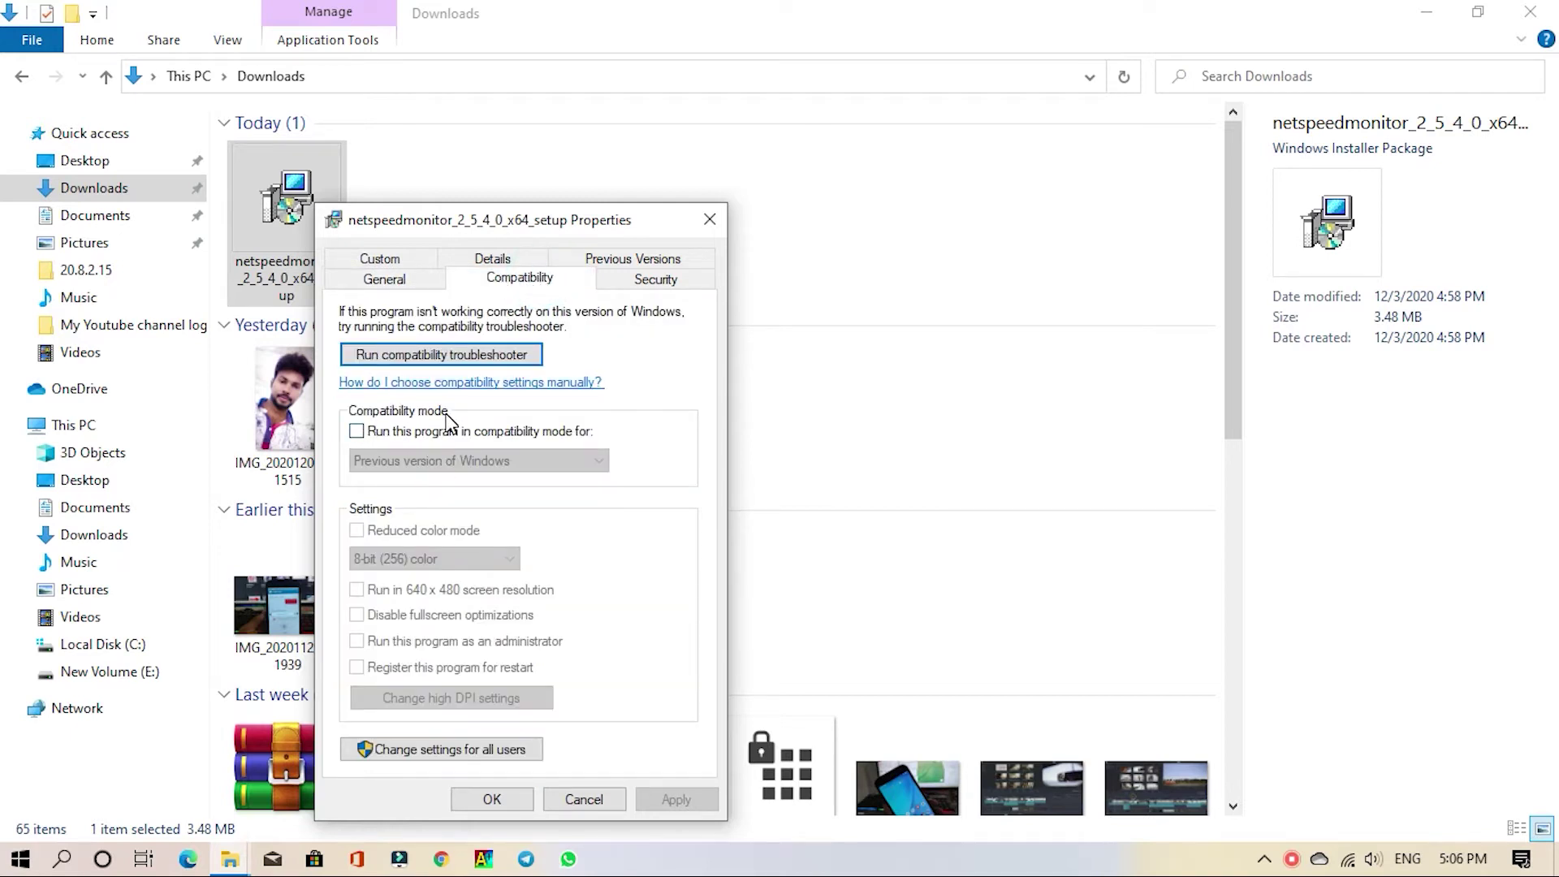
pyautogui.click(357, 432)
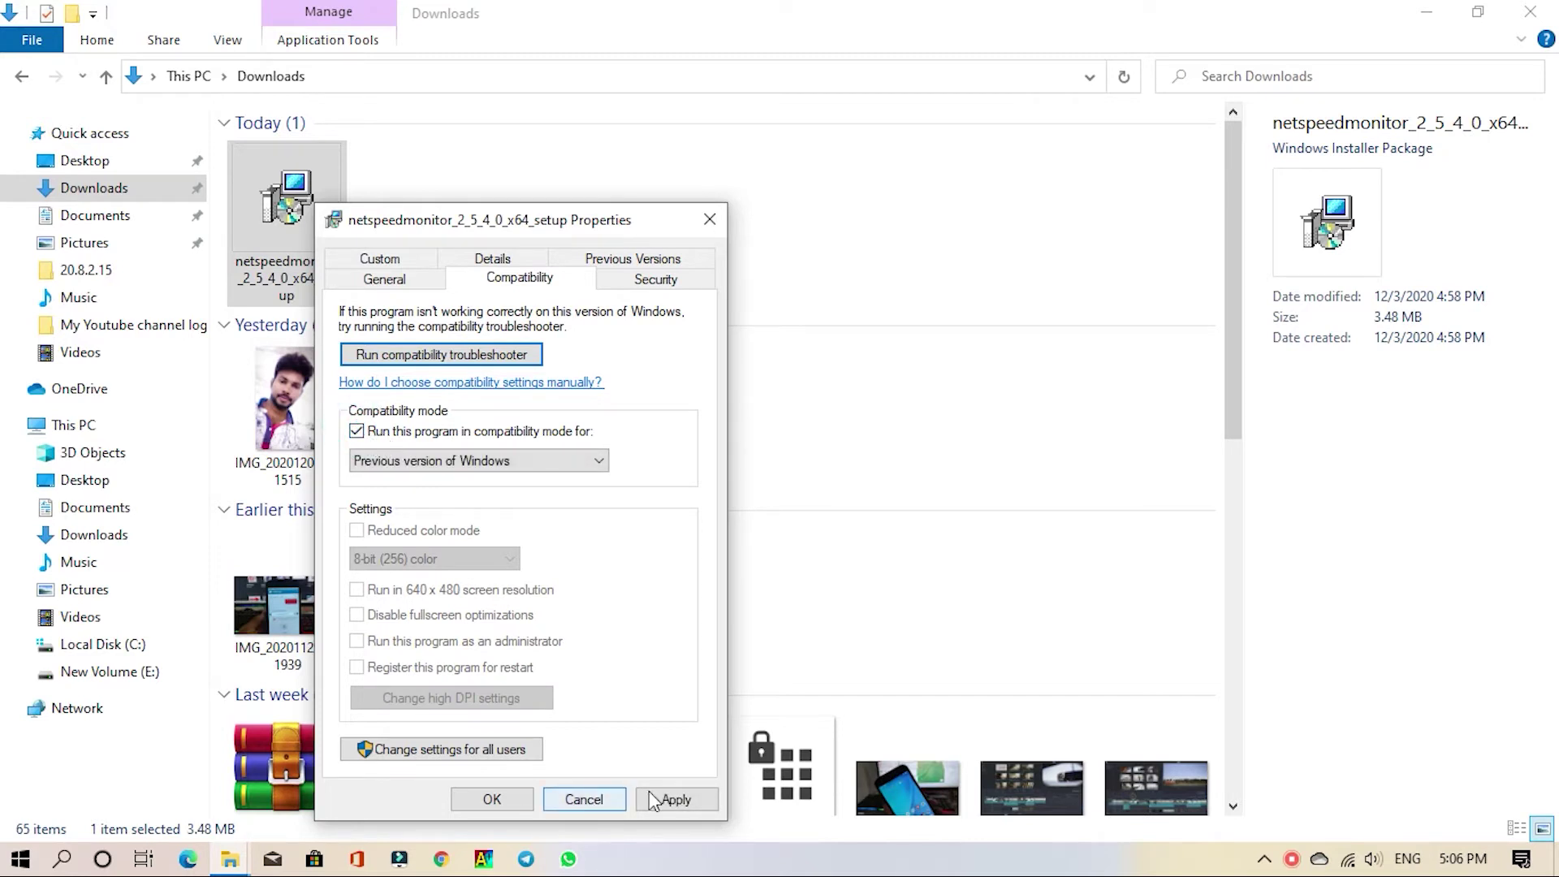
pyautogui.click(669, 800)
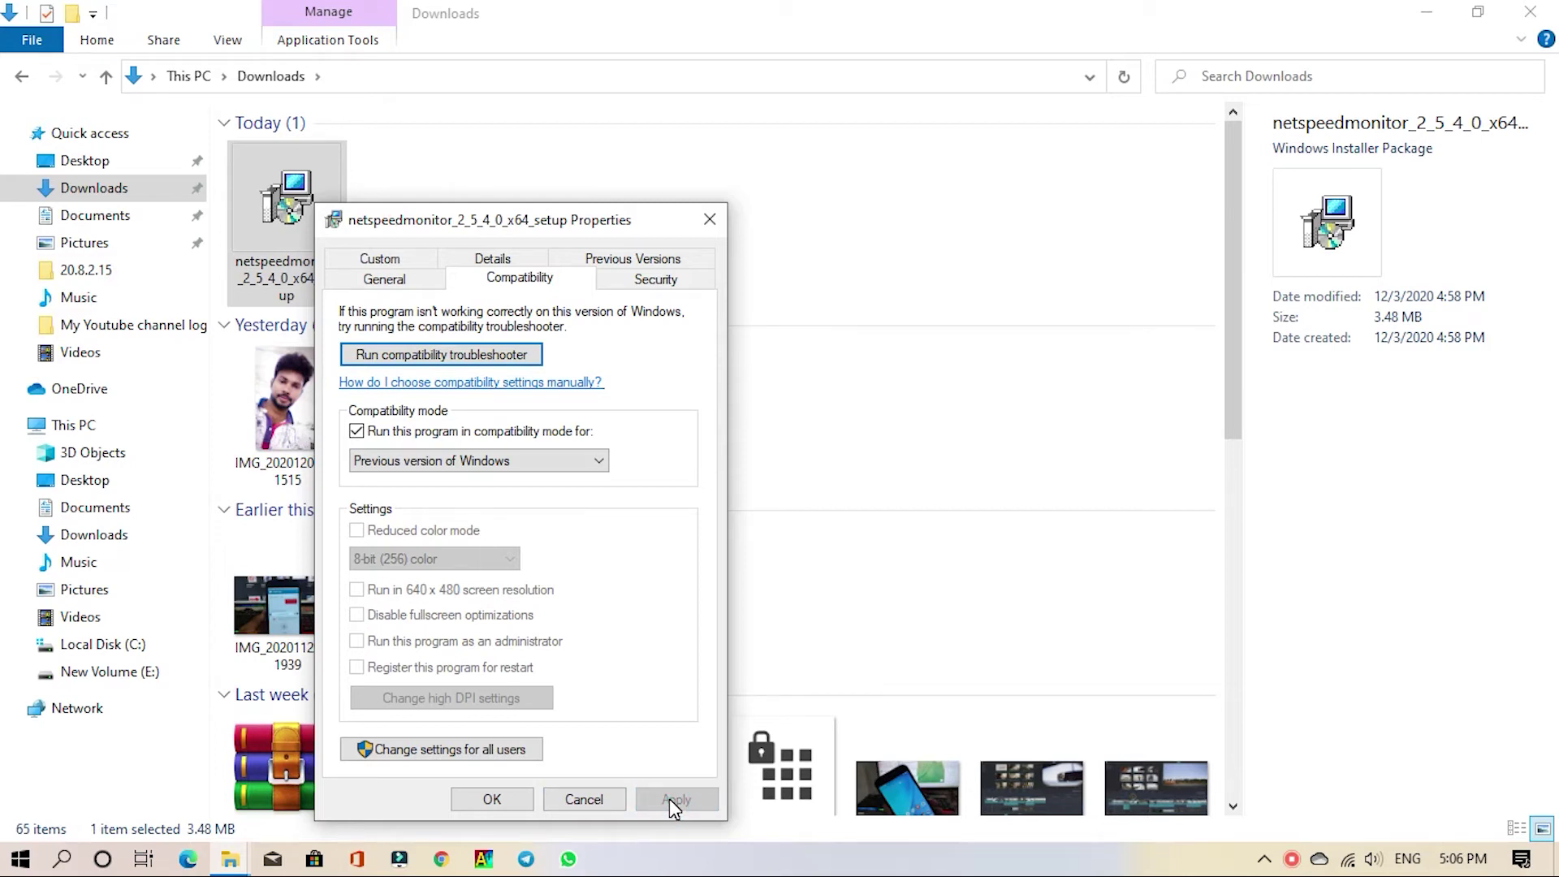
pyautogui.click(491, 799)
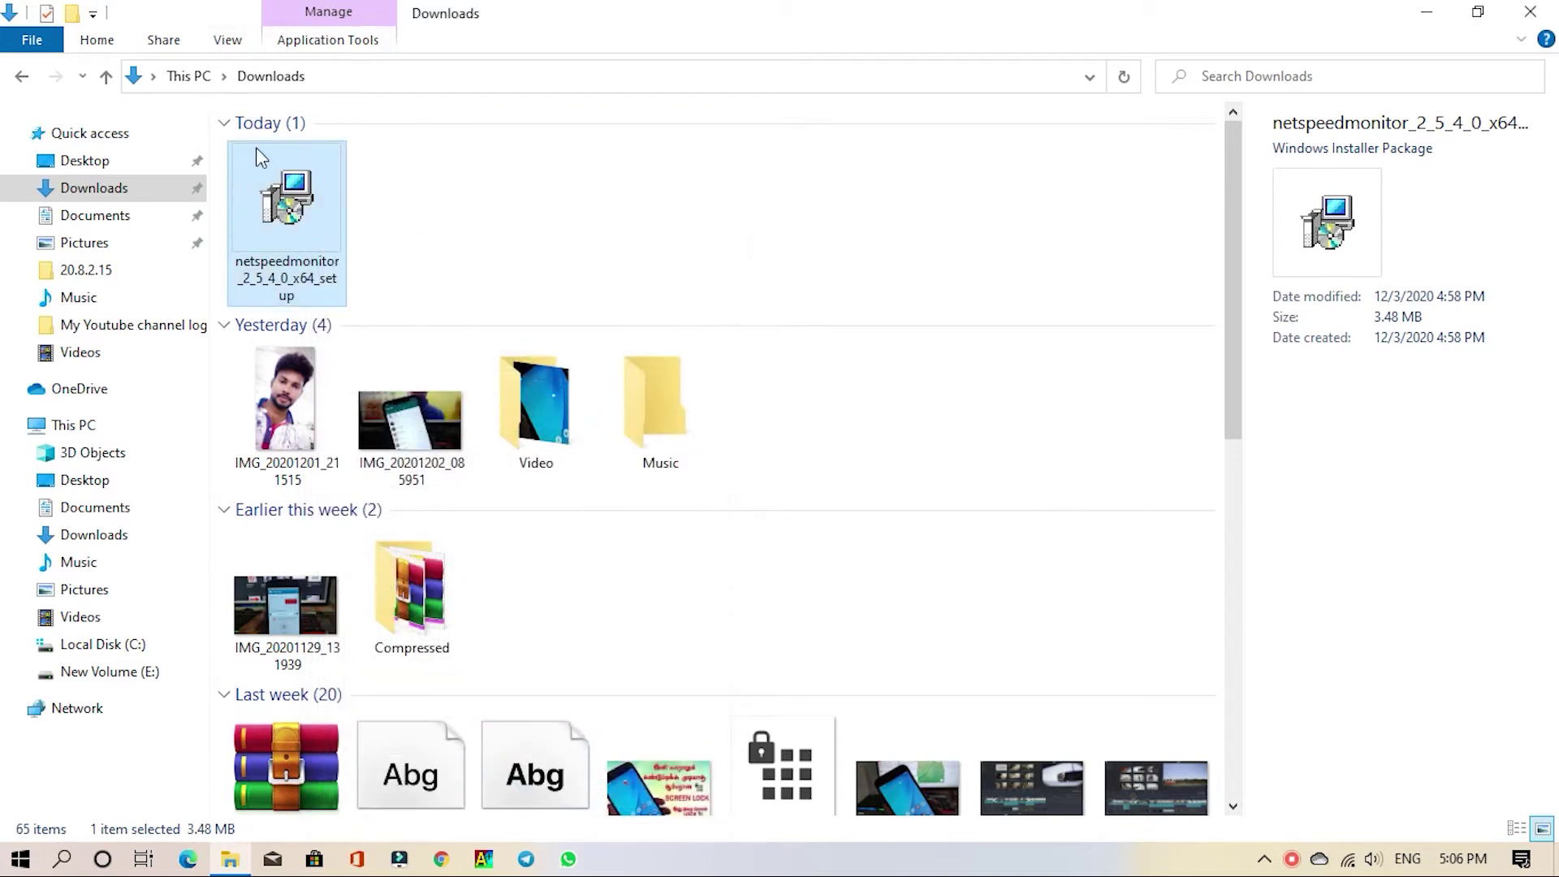
# Install NetSpeedMonitor 2.5.4.0 x64 from the setup file, accepting the license agreement and keeping the default features and location
pyautogui.rightClick(281, 198)
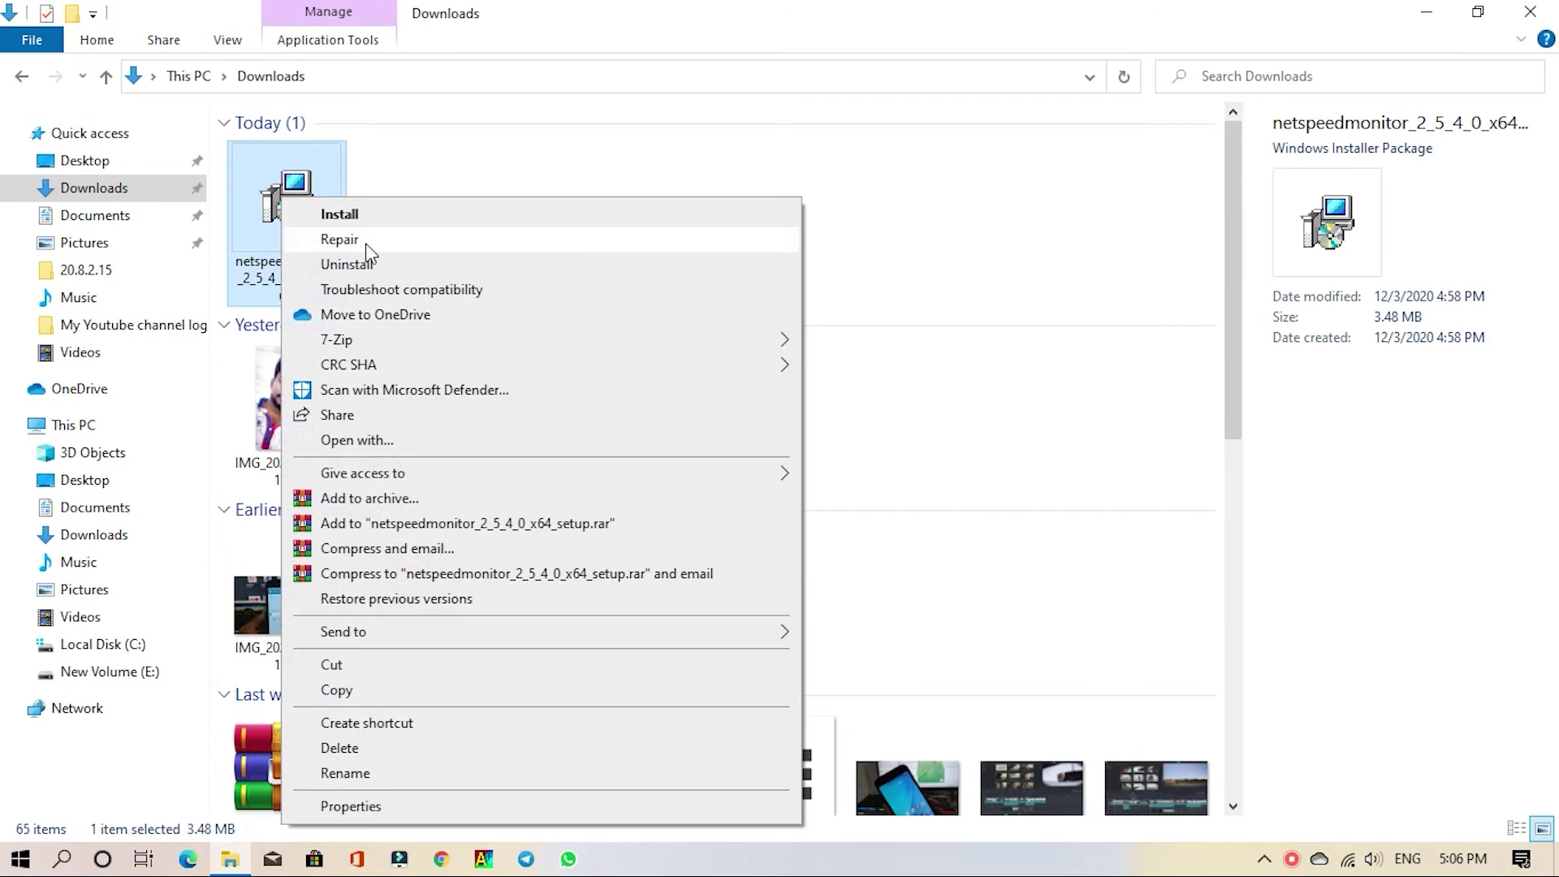
pyautogui.click(351, 216)
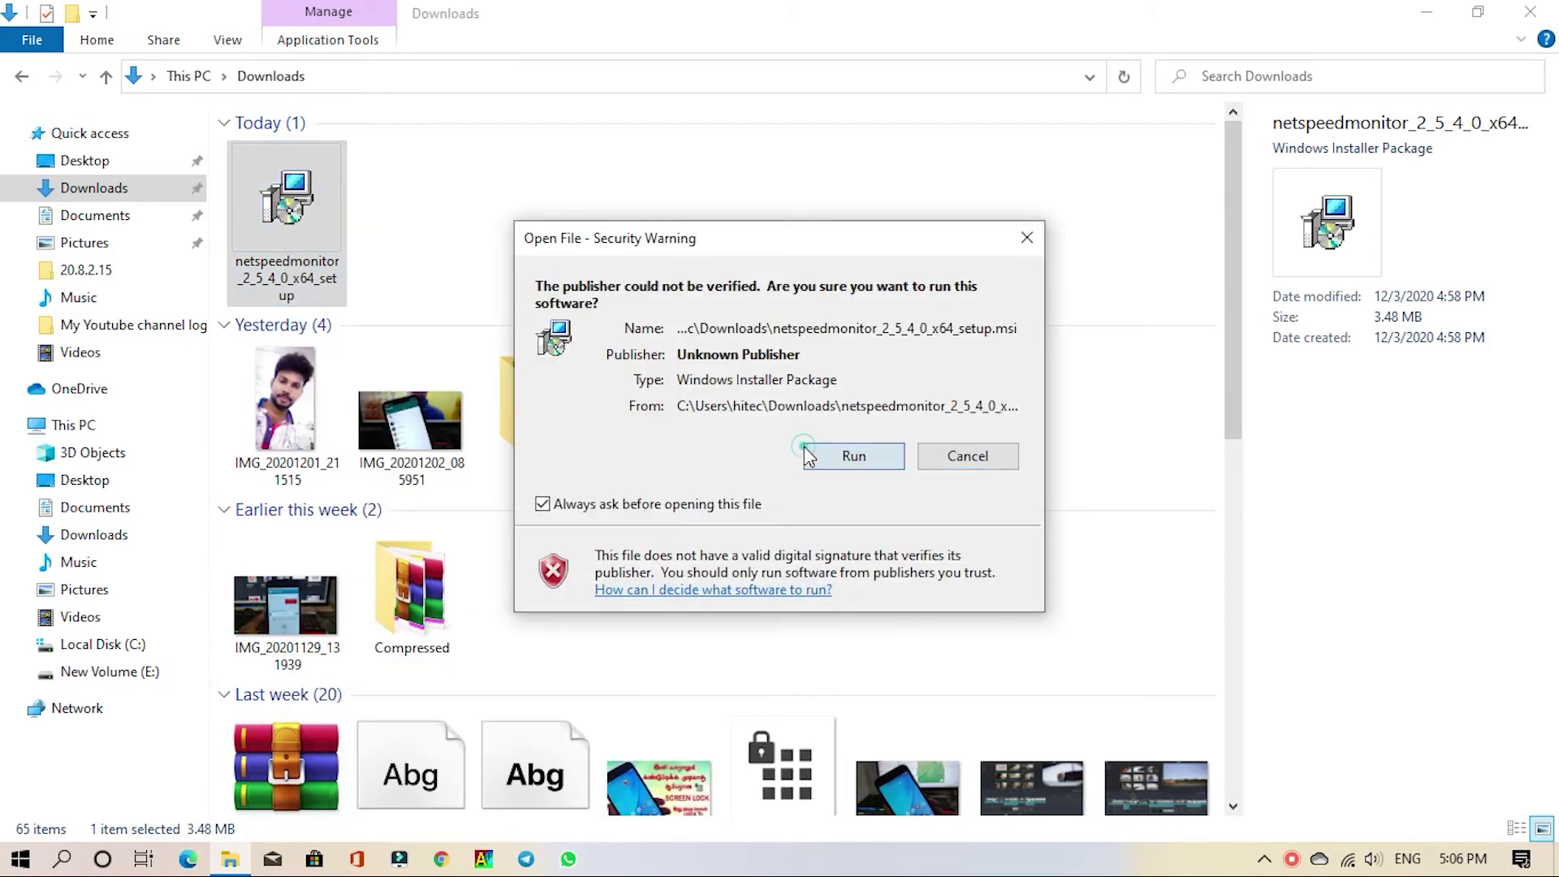
pyautogui.click(807, 456)
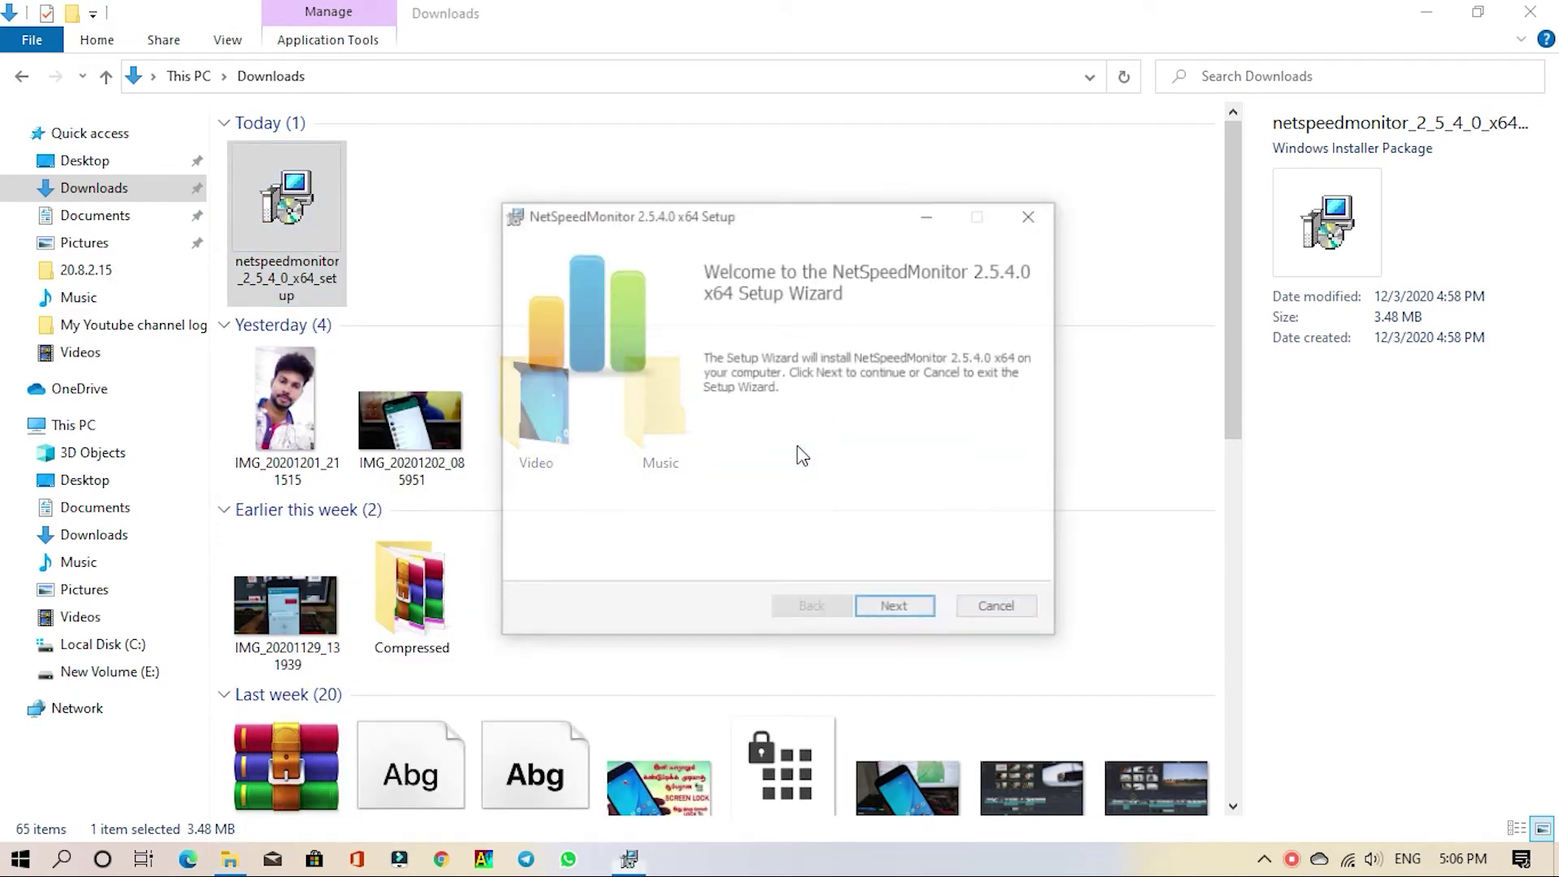
pyautogui.click(897, 611)
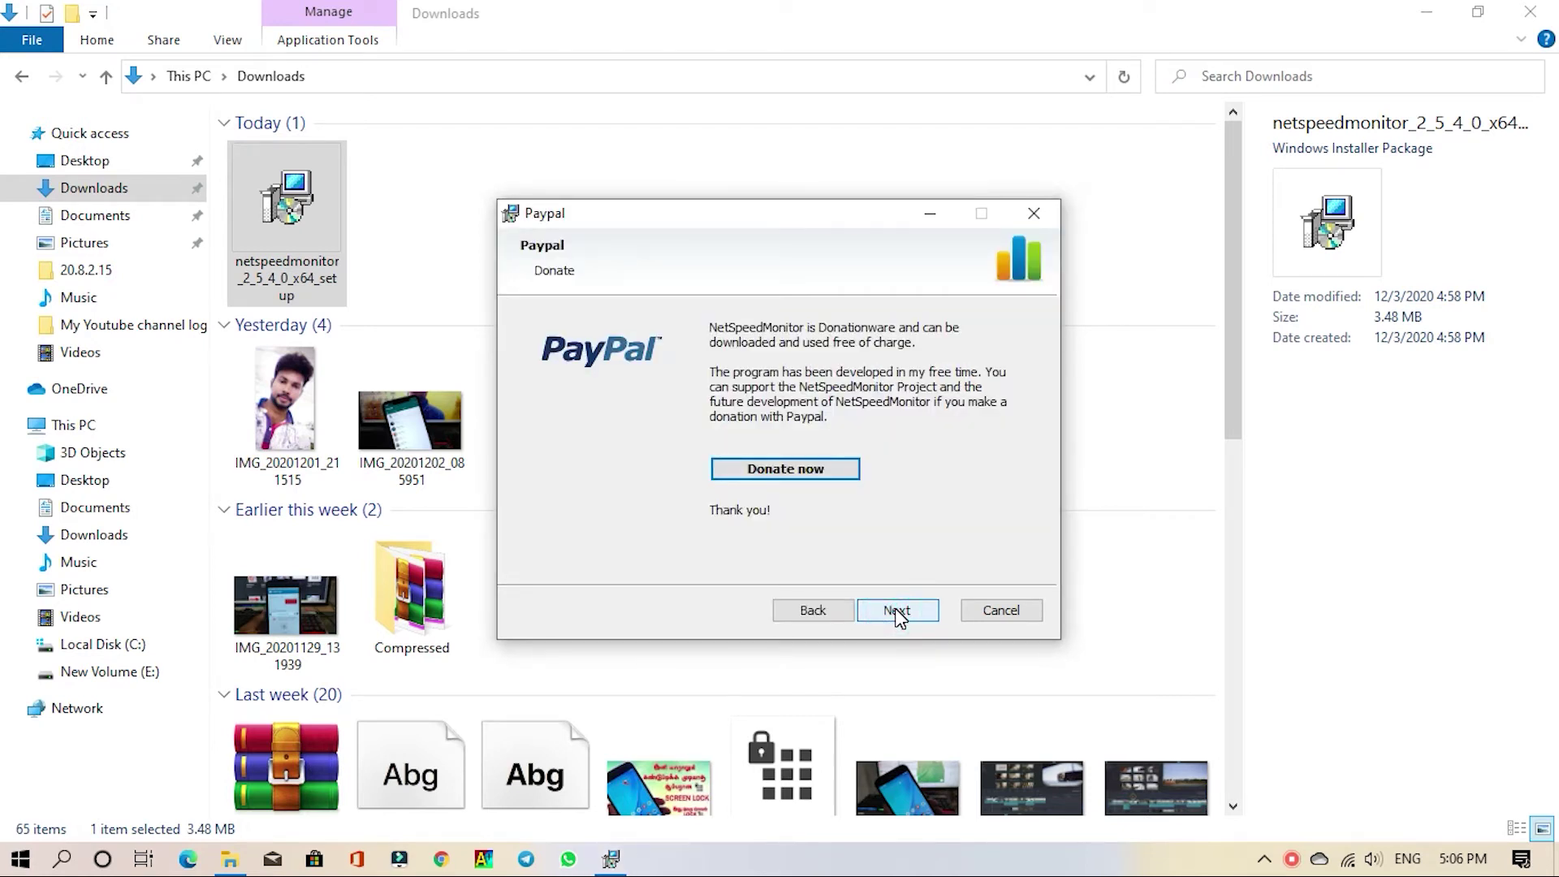
pyautogui.click(897, 613)
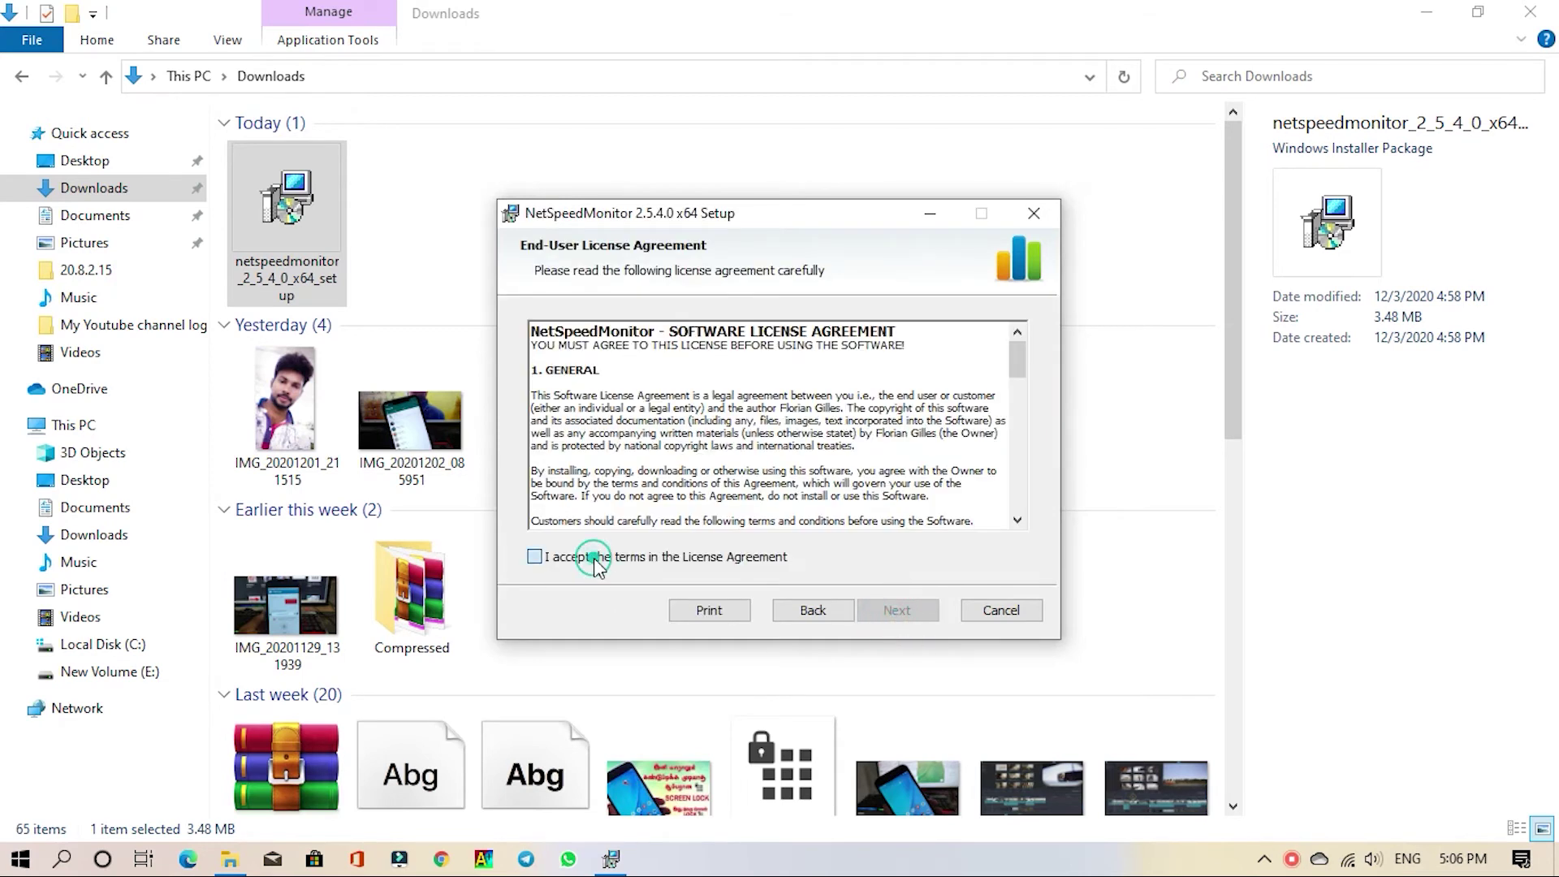
pyautogui.click(568, 558)
pyautogui.click(900, 611)
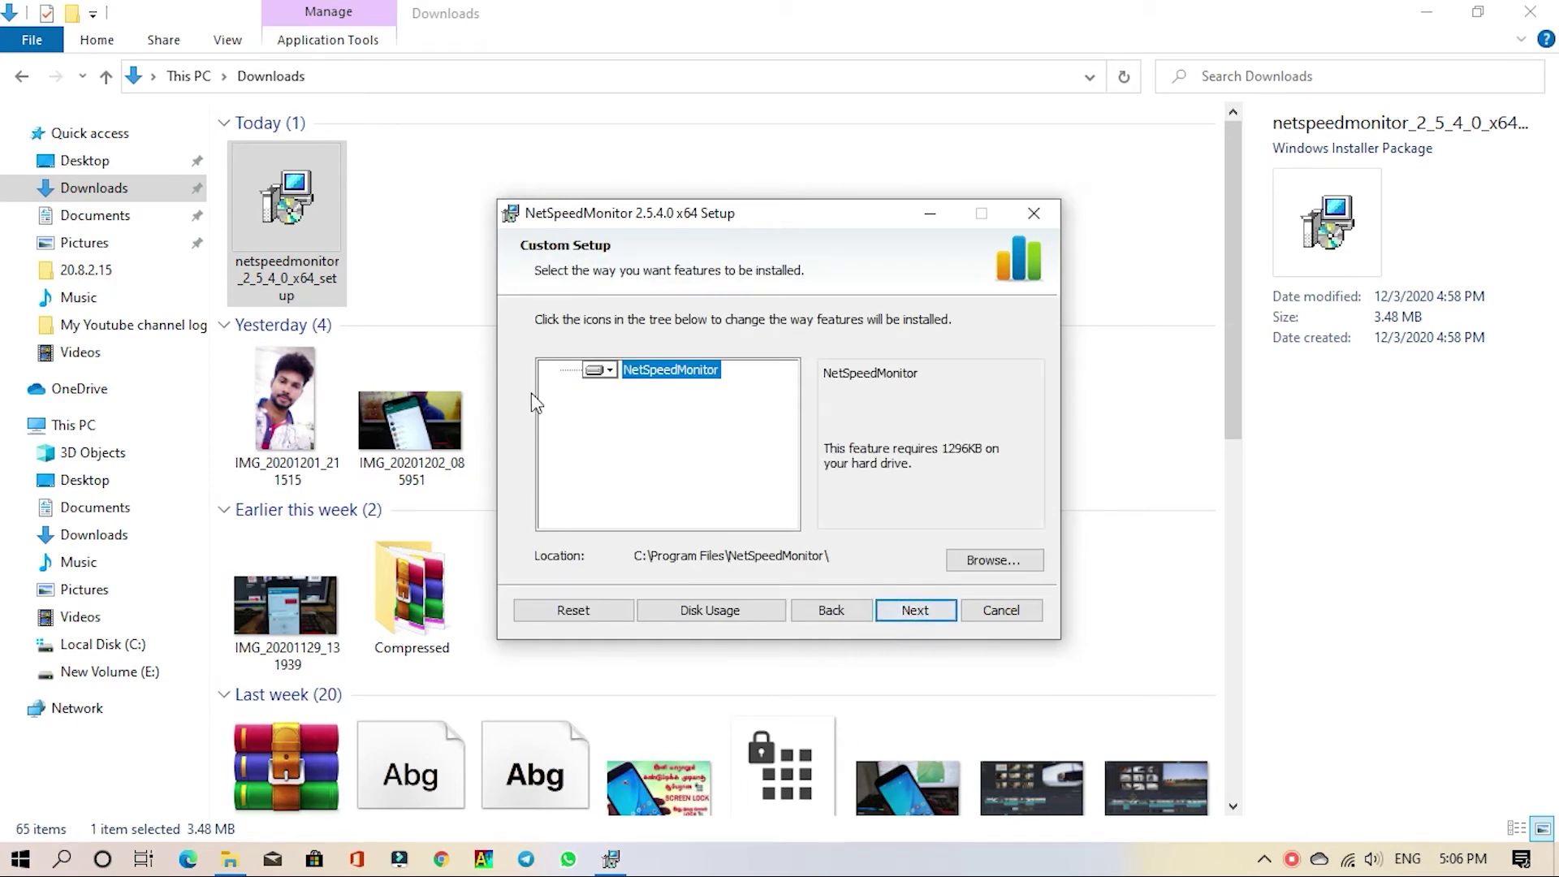
pyautogui.click(930, 614)
pyautogui.click(928, 615)
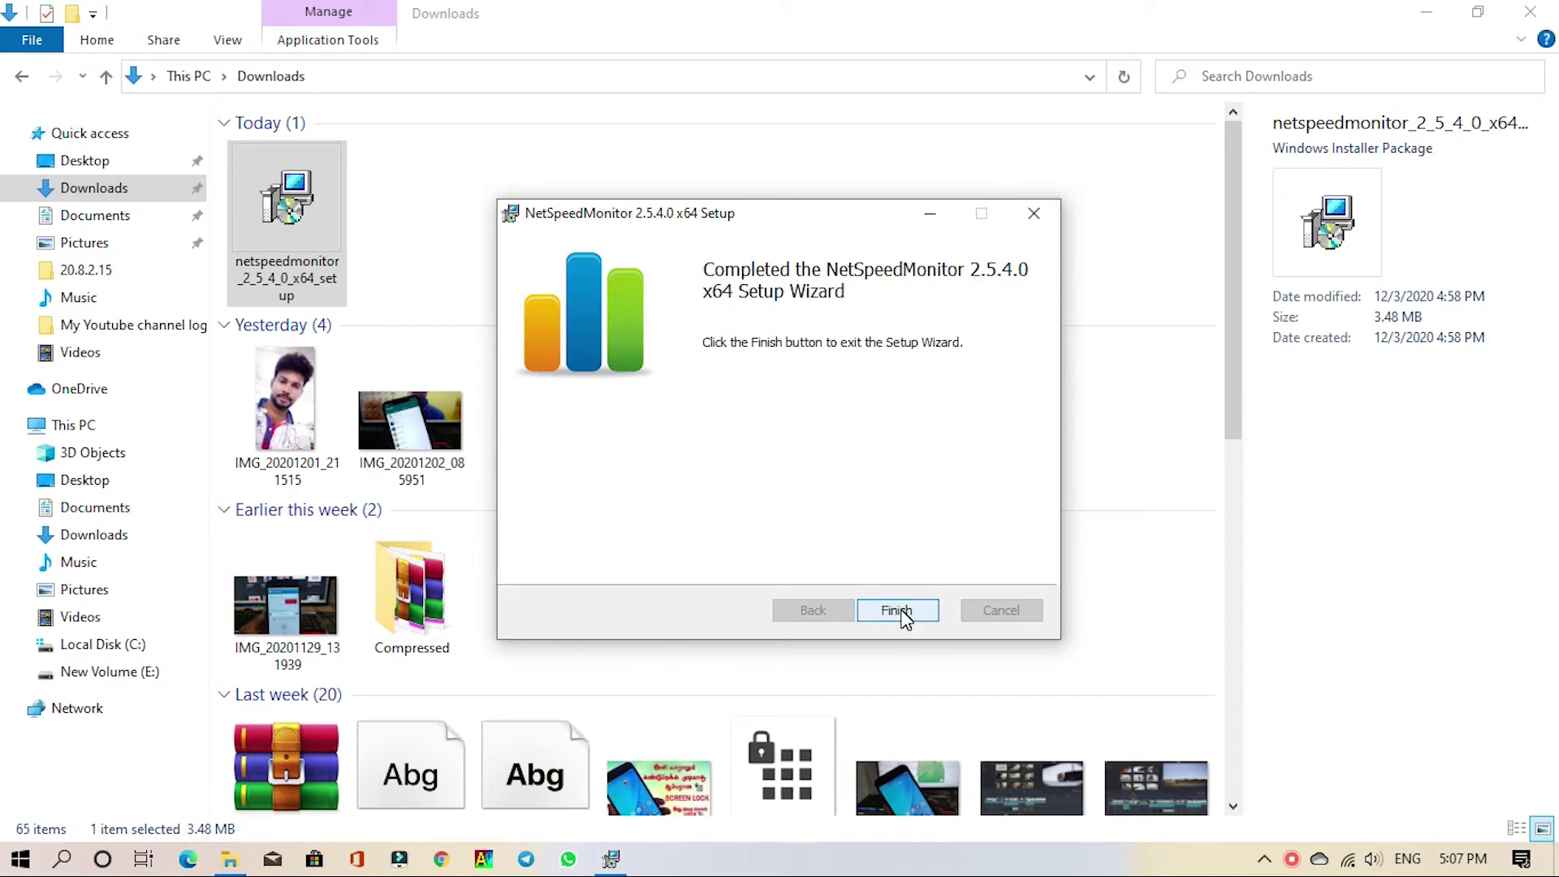
pyautogui.click(897, 611)
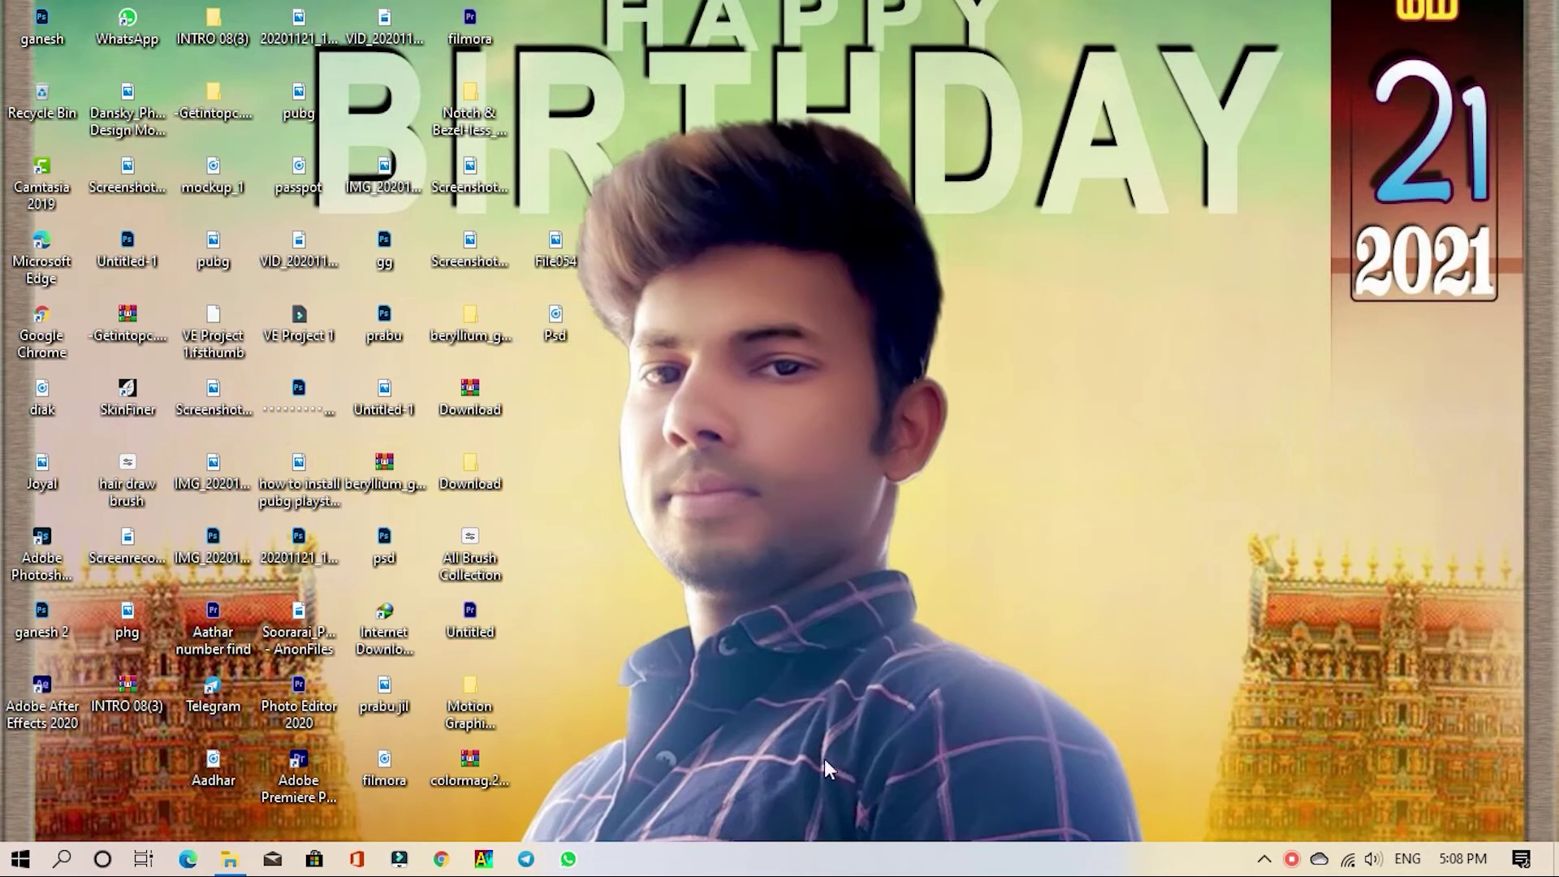
# Open the NetSpeedMonitor folder inside Program Files on Local Disk (C:)
pyautogui.click(232, 864)
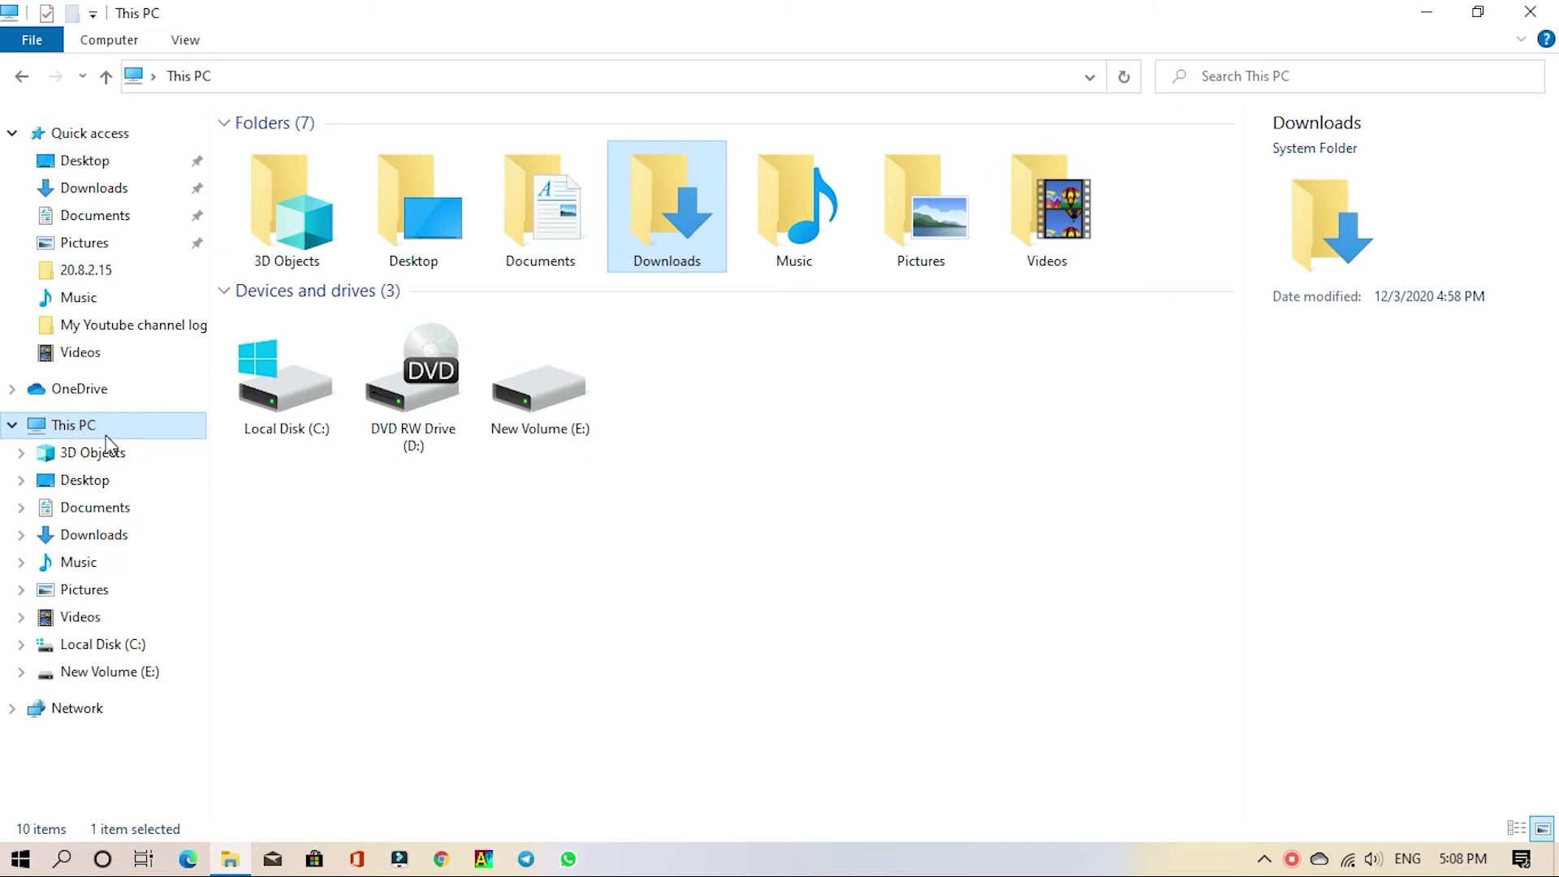
pyautogui.doubleClick(269, 399)
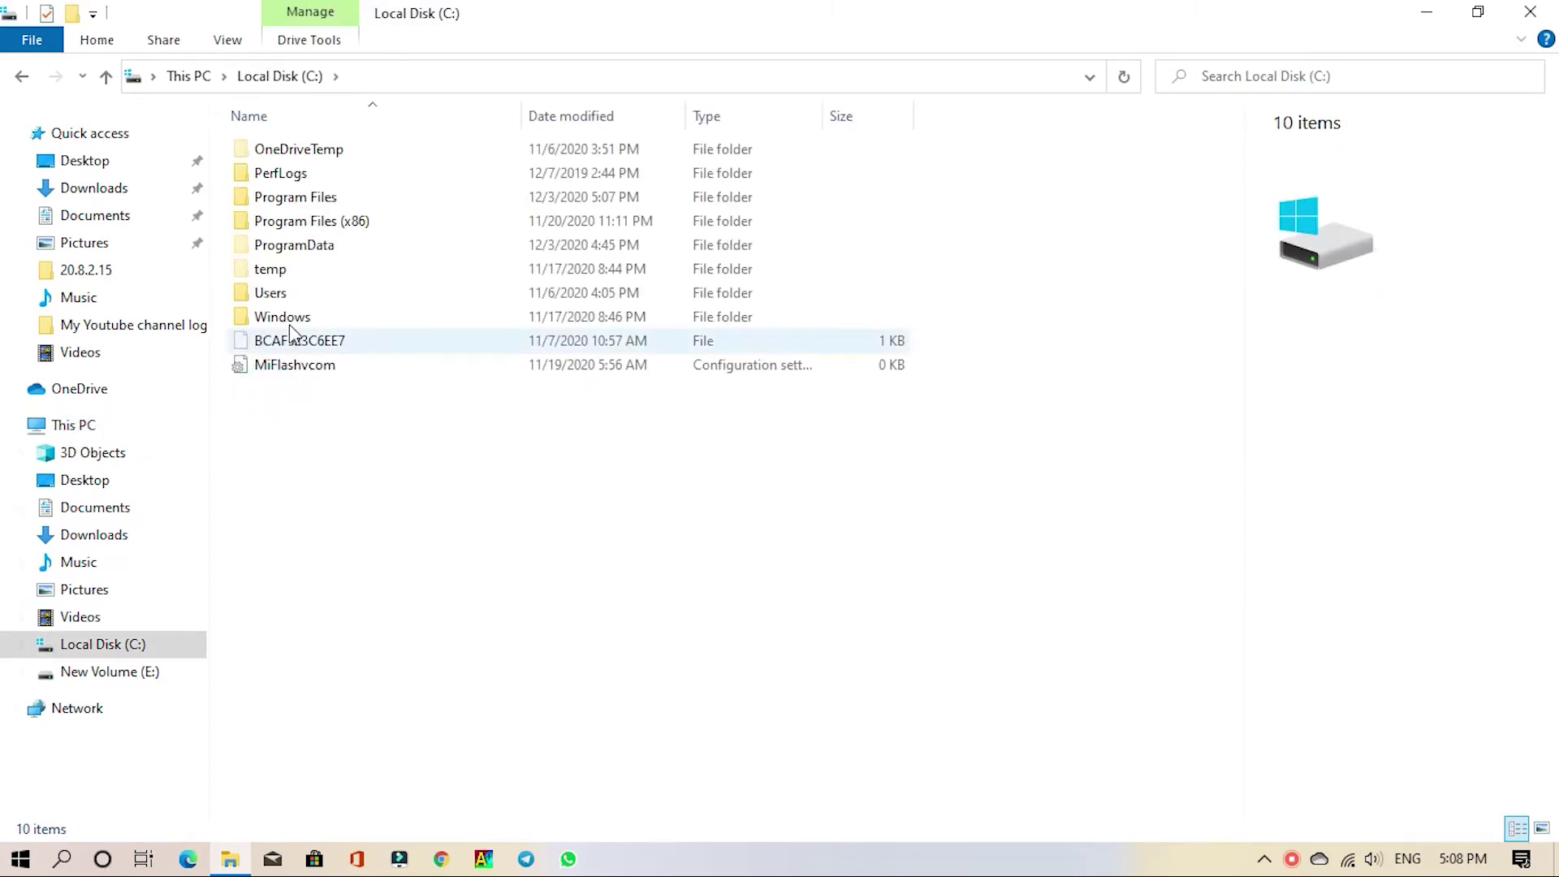
pyautogui.click(307, 204)
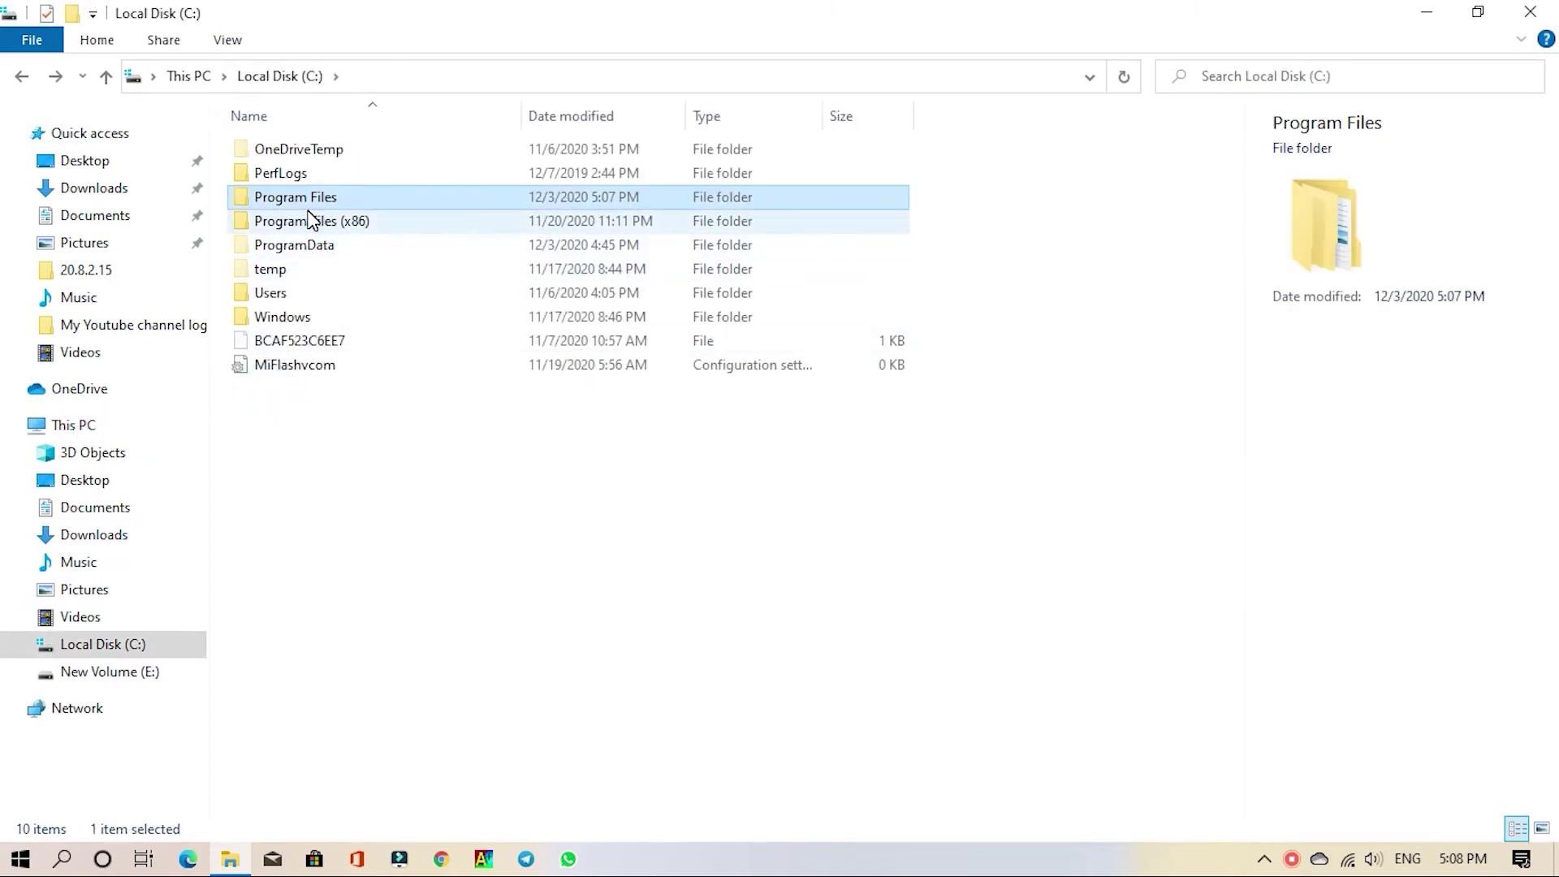
pyautogui.doubleClick(360, 196)
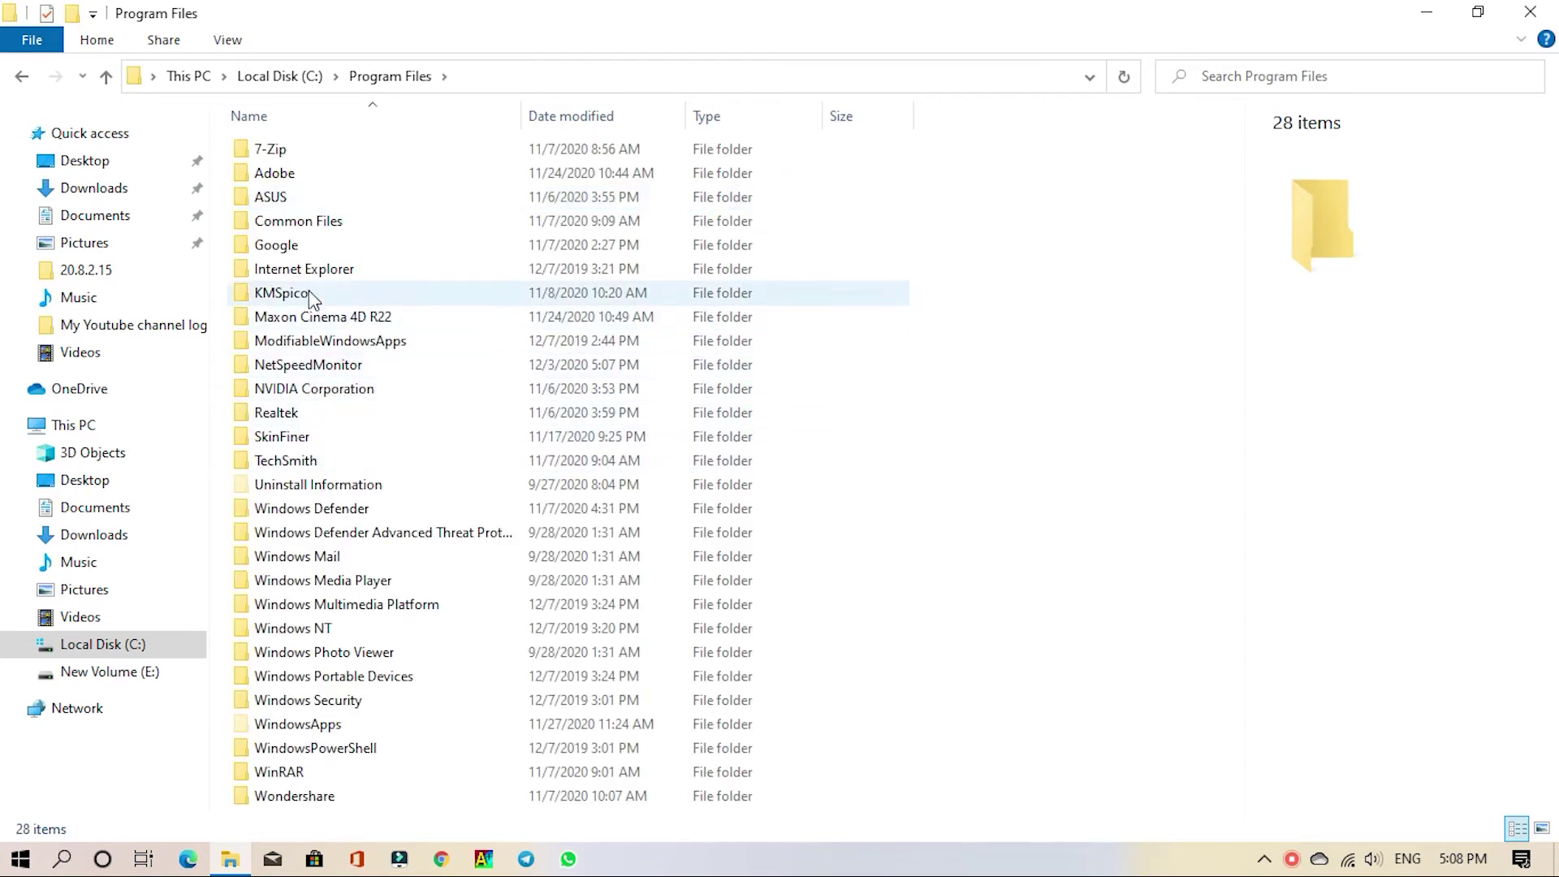
pyautogui.doubleClick(316, 365)
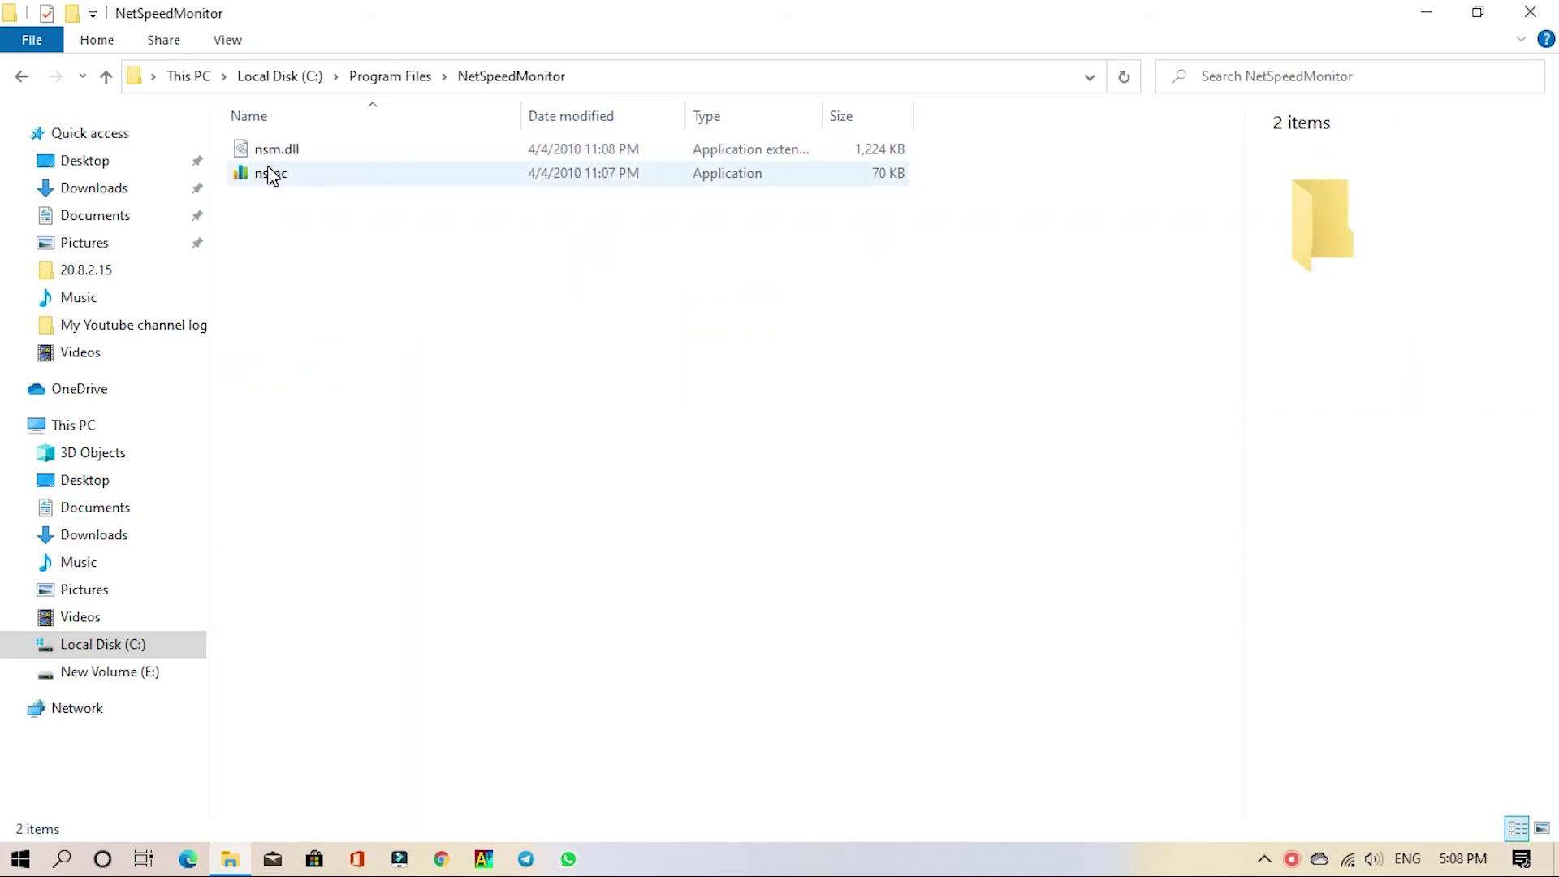
# Launch nsmc and save its welcome settings with English, the Realtek PCIe GbE Family Controller interface and traffic logging enabled
pyautogui.rightClick(271, 171)
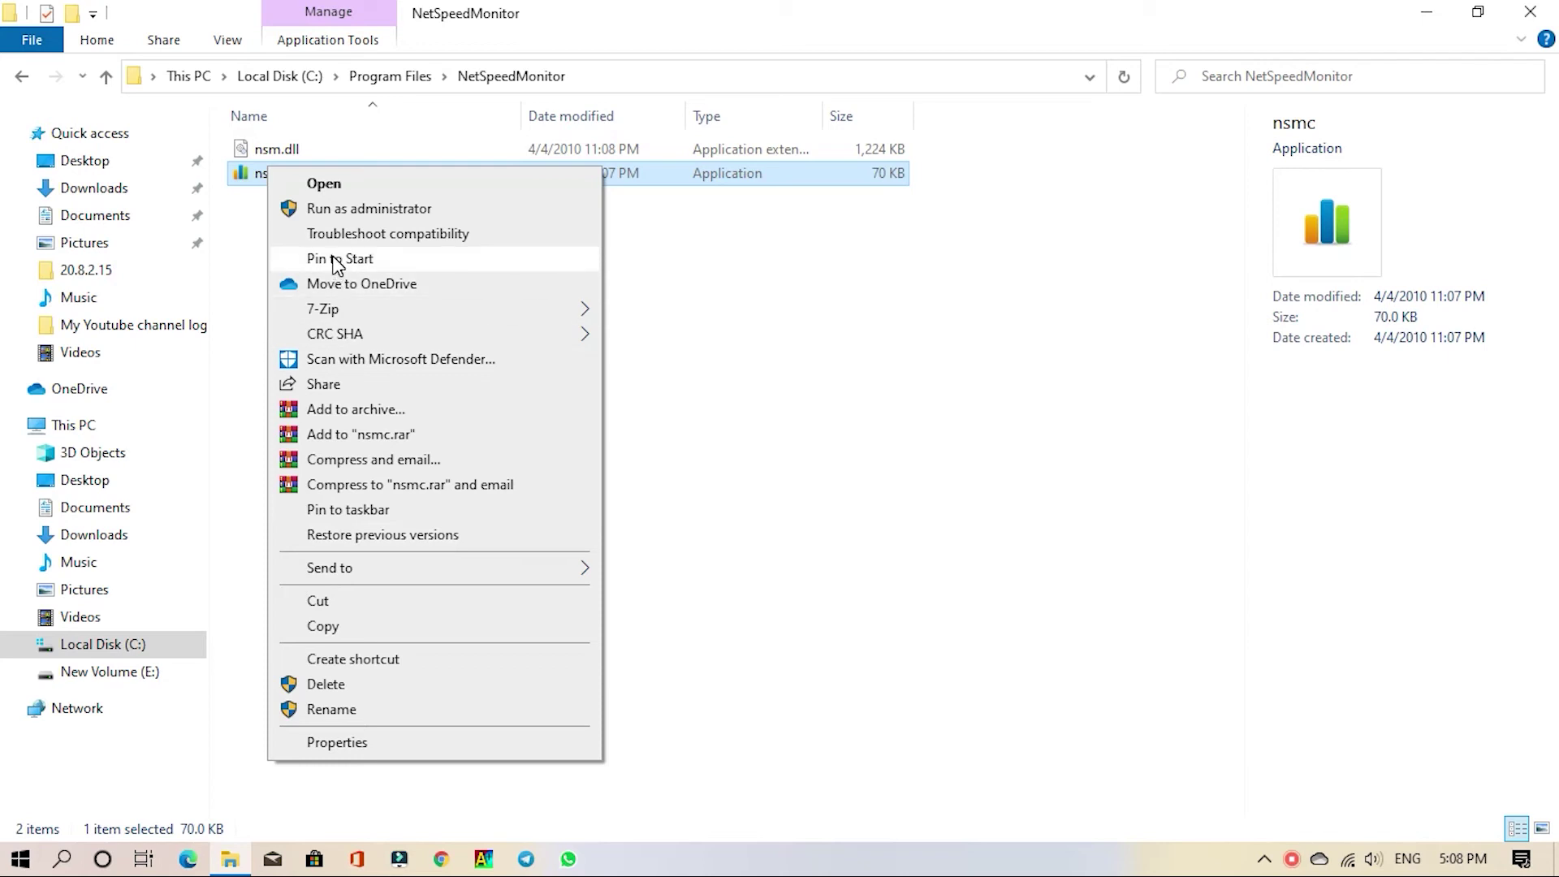
pyautogui.click(300, 184)
pyautogui.click(821, 420)
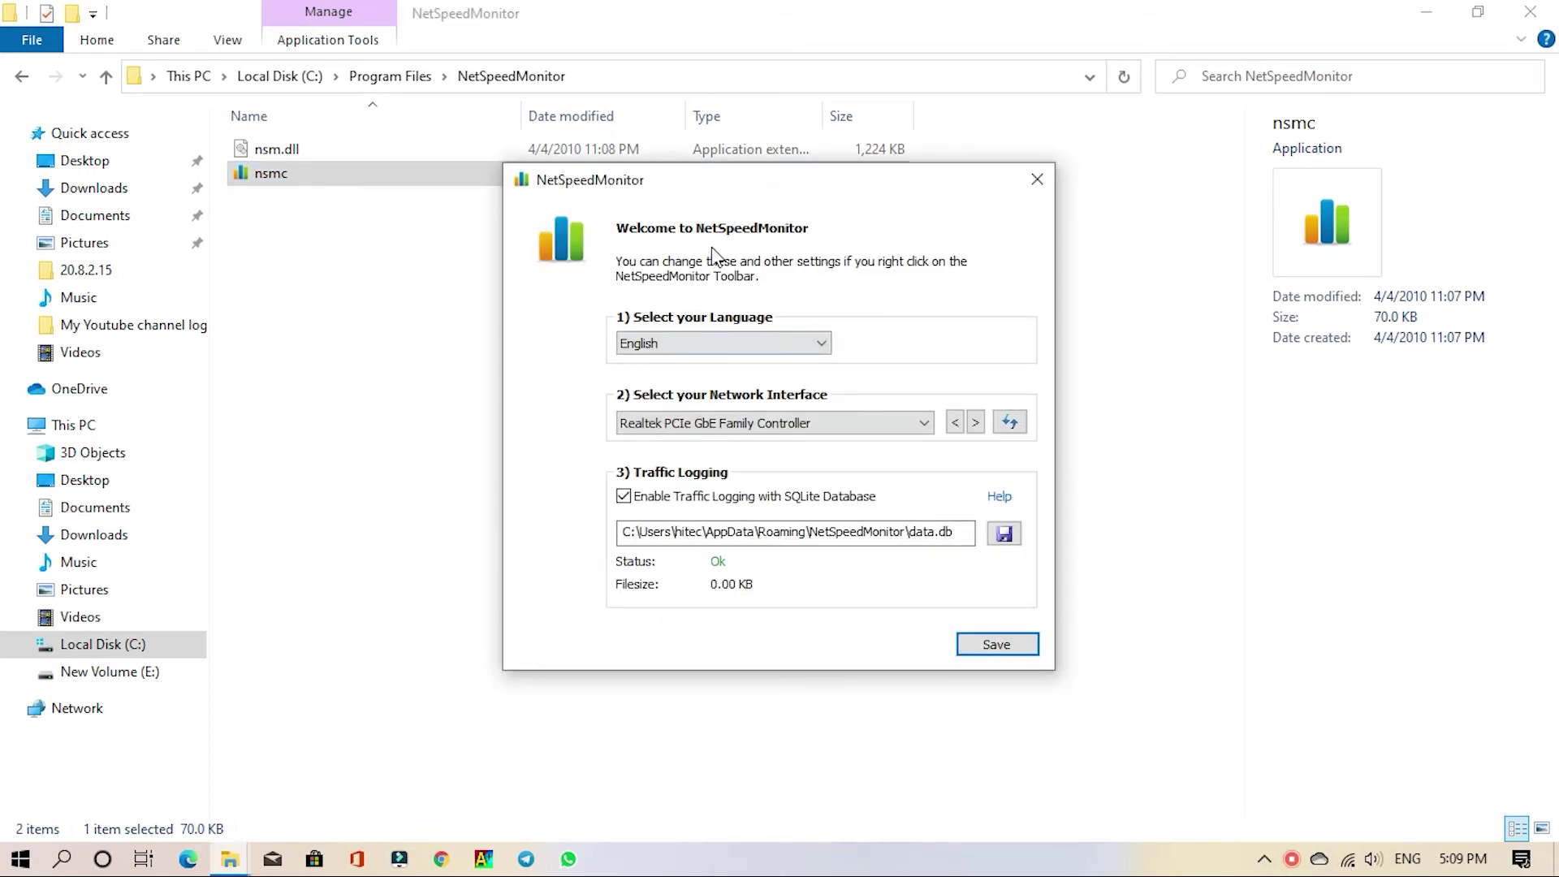
pyautogui.moveTo(721, 202); pyautogui.dragTo(670, 199)
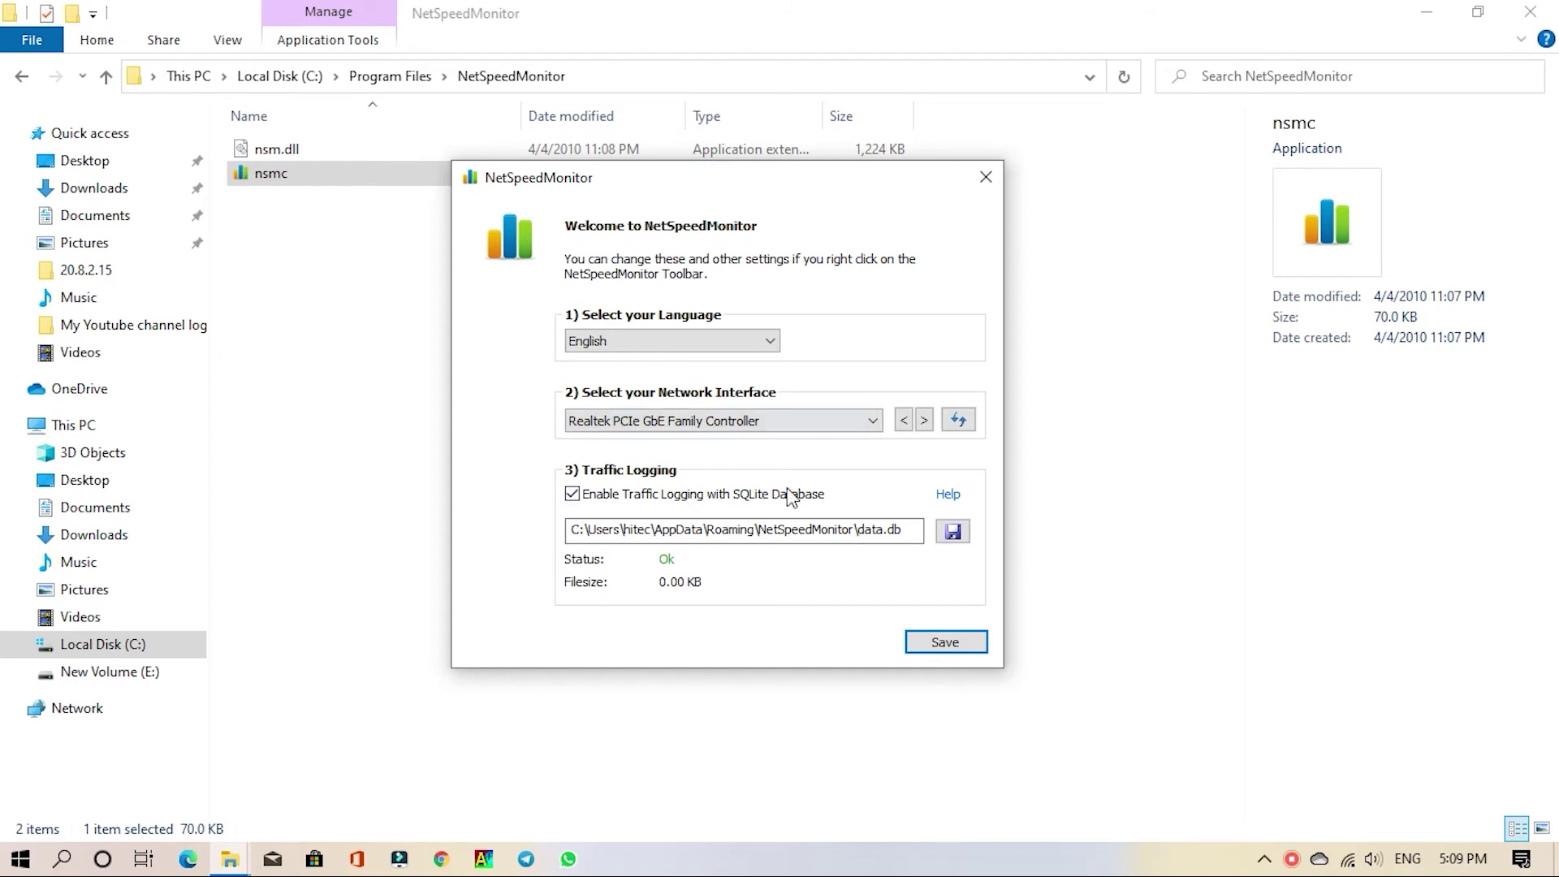
pyautogui.click(943, 643)
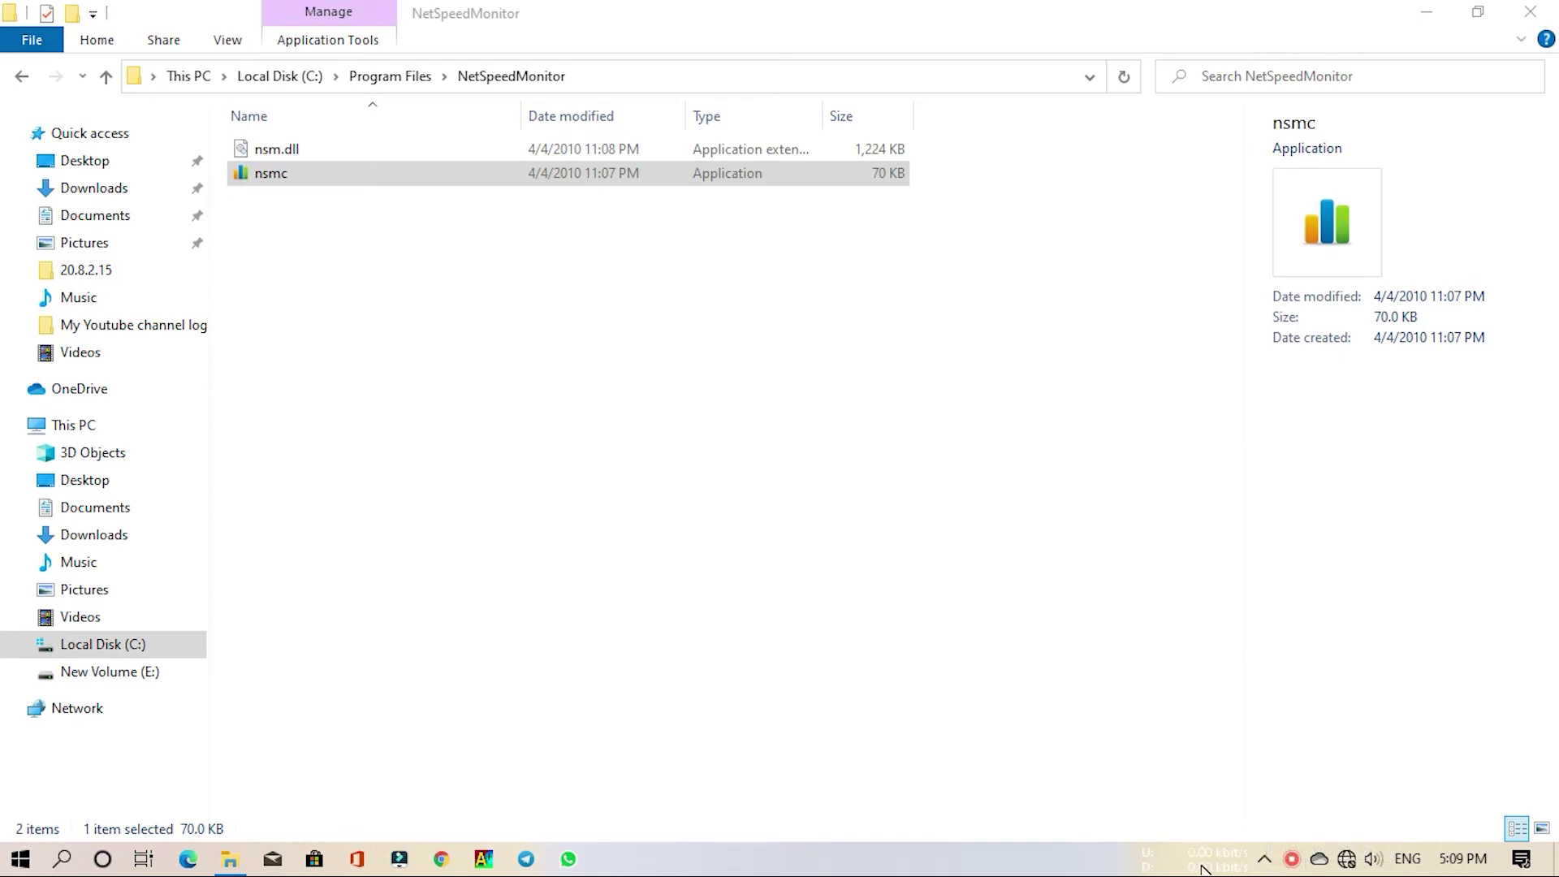
# Connect the computer to the POCO PHONE Wi-Fi network with automatic connection enabled
pyautogui.moveTo(1214, 864)
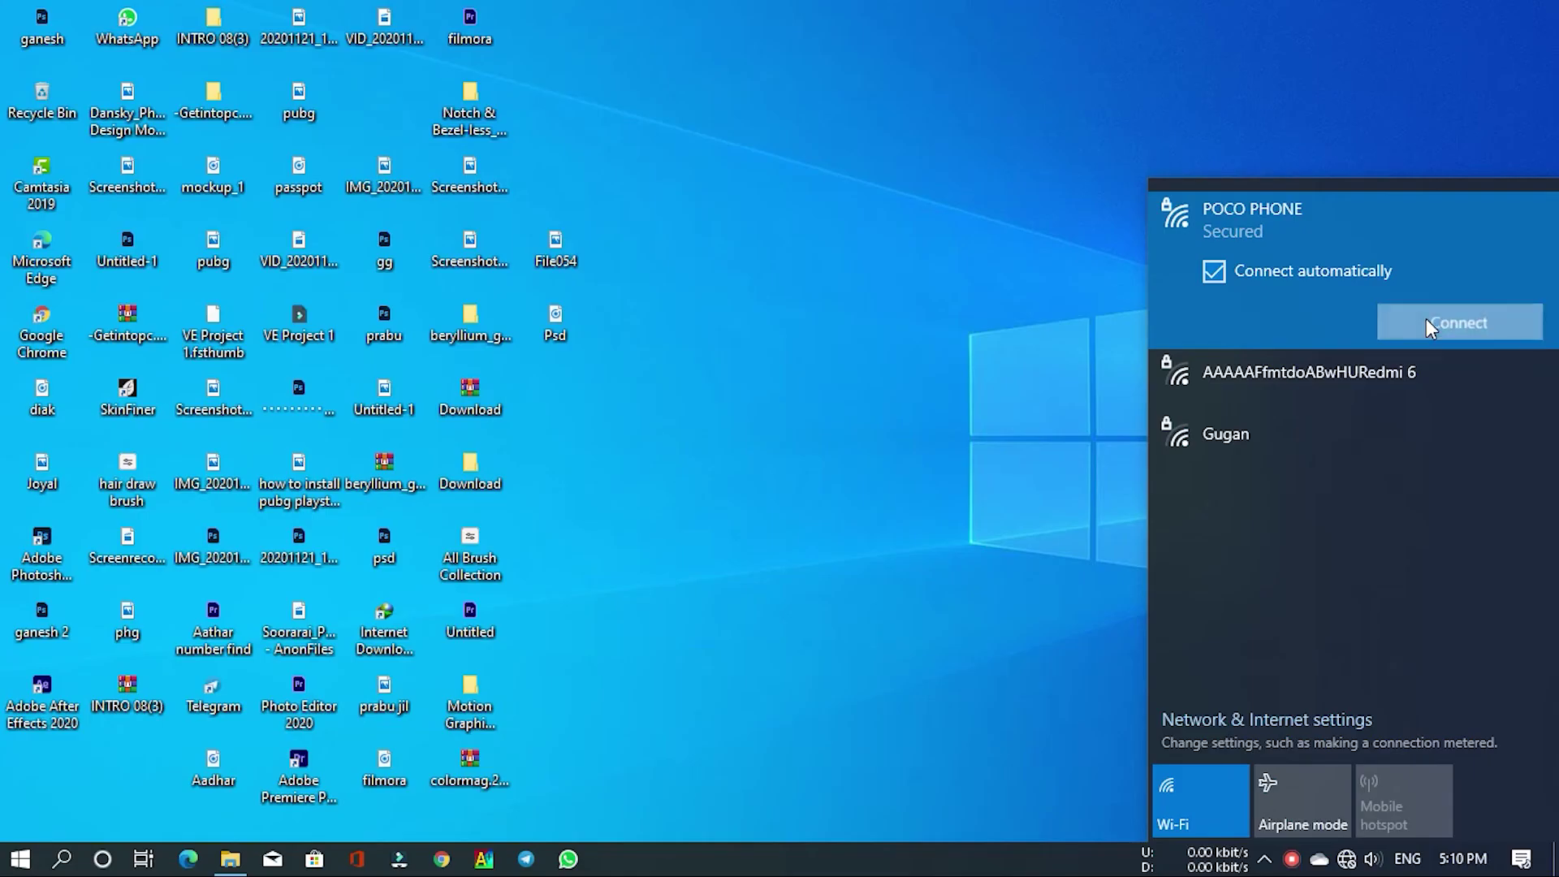
pyautogui.click(1427, 321)
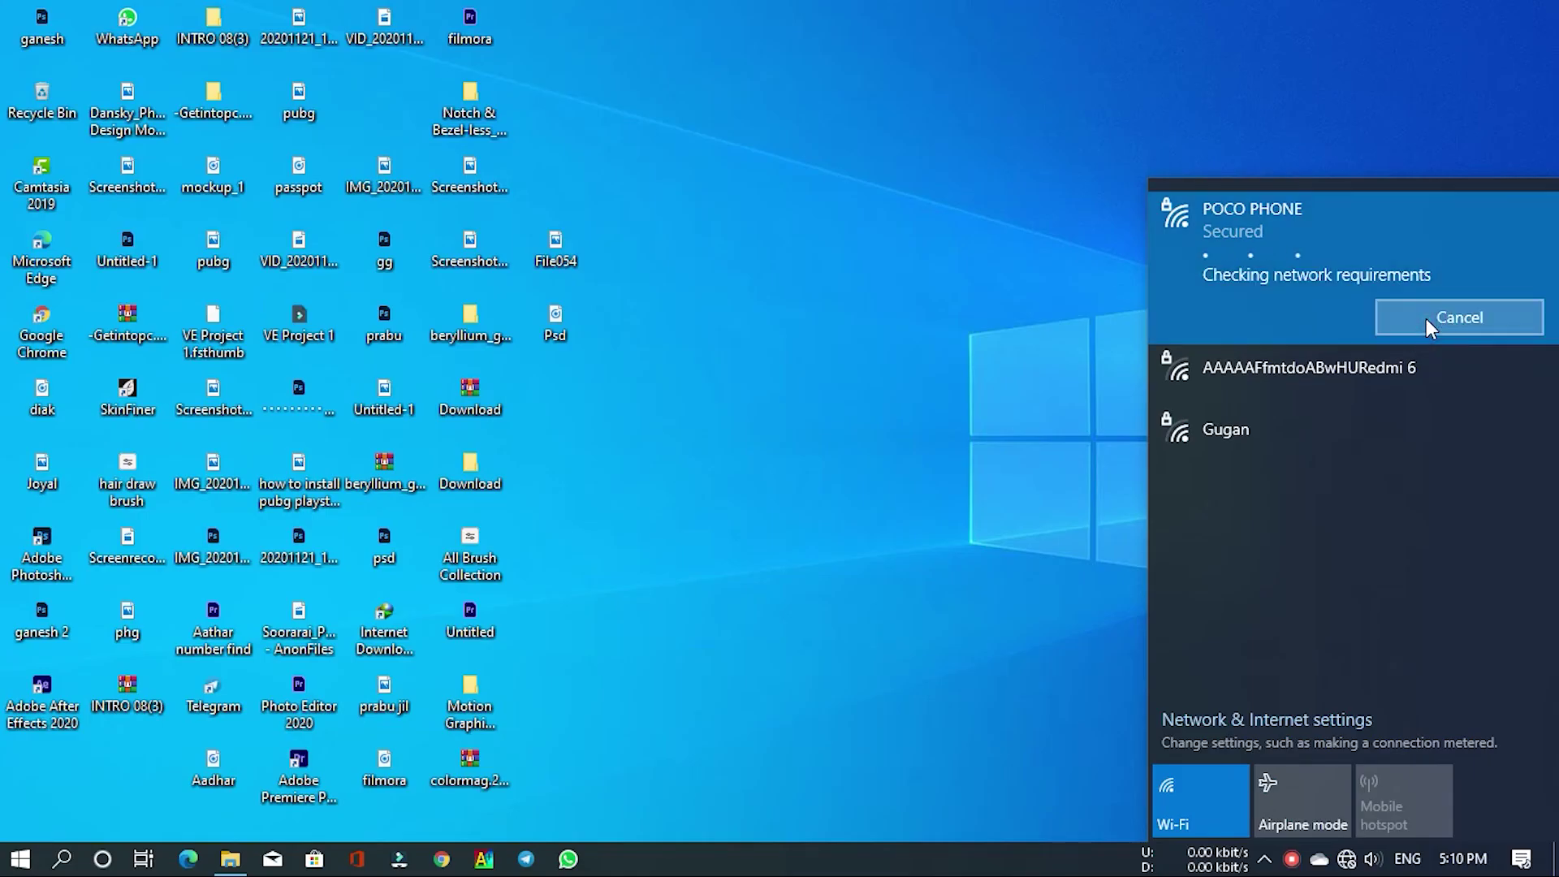